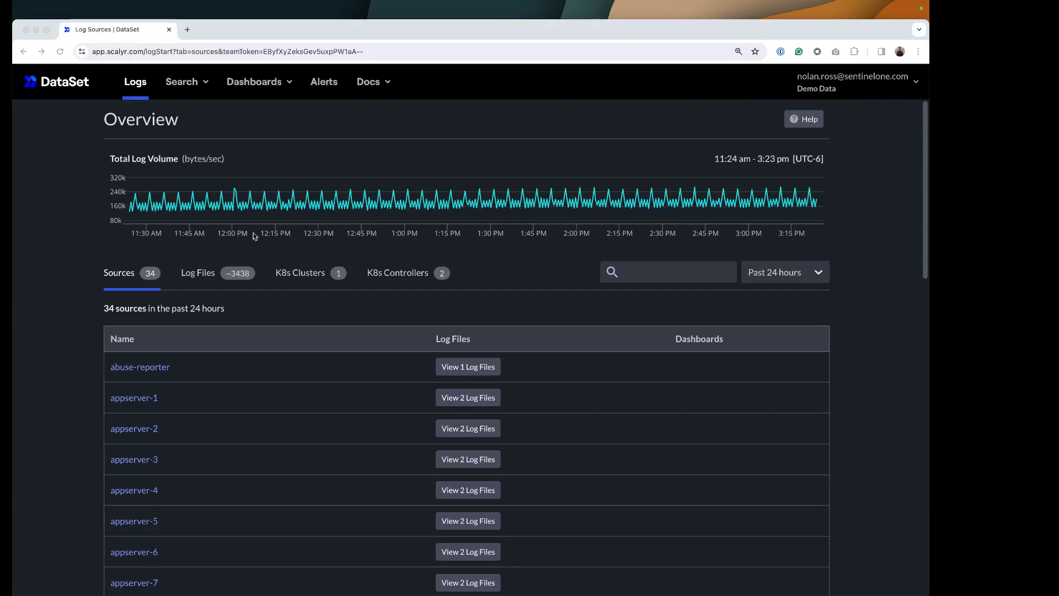
Start a new event search from the Search menu.
{"action": "scroll", "coordinate": [83, 363], "scroll_direction": "down", "scroll_amount": 2}
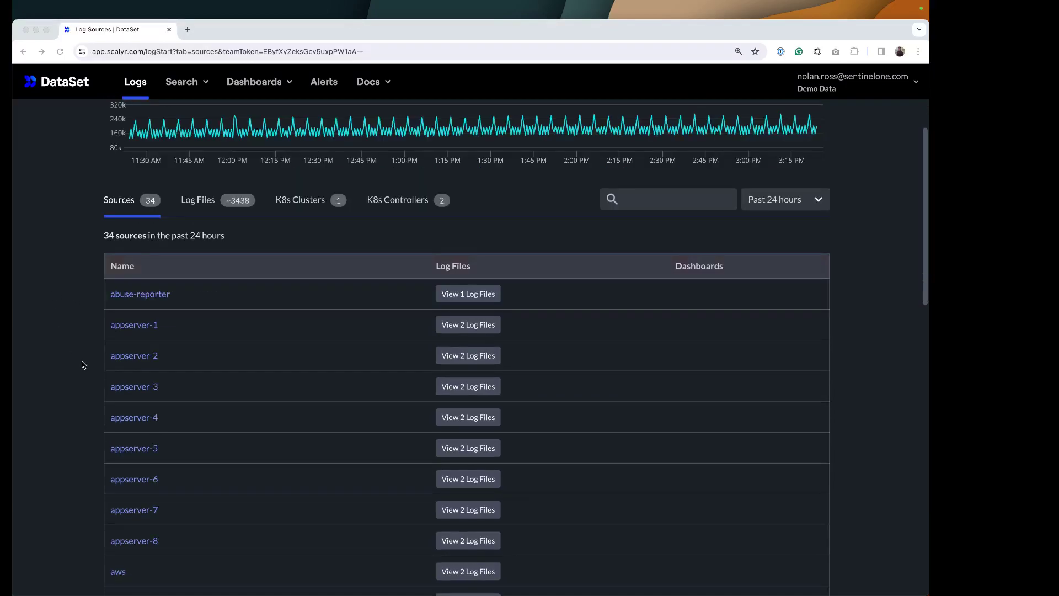
{"action": "scroll", "coordinate": [83, 364], "scroll_direction": "down", "scroll_amount": 7}
{"action": "scroll", "coordinate": [83, 364], "scroll_direction": "down", "scroll_amount": 5}
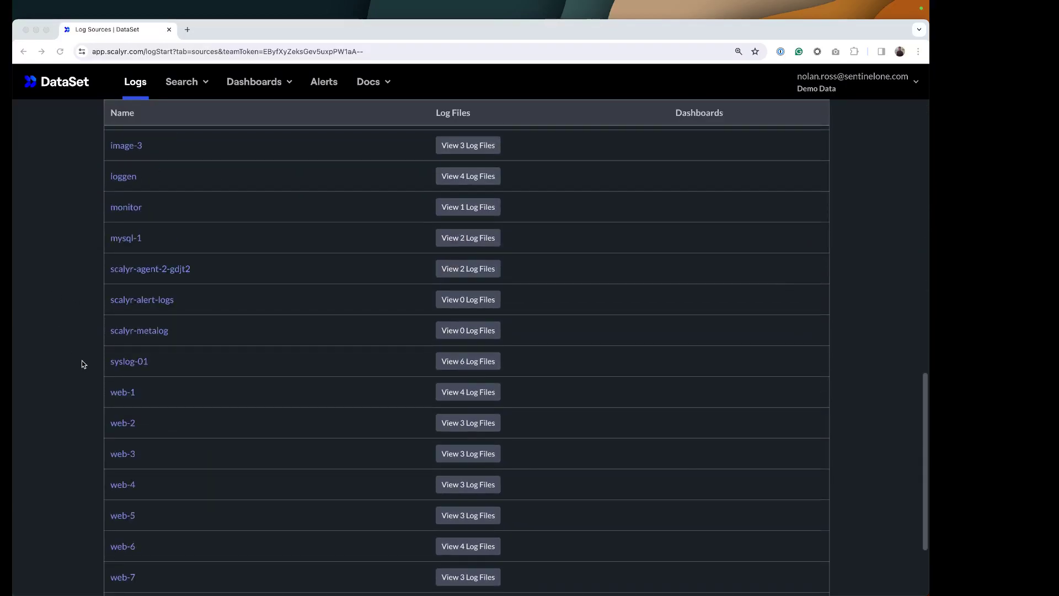
{"action": "scroll", "coordinate": [83, 364], "scroll_direction": "up", "scroll_amount": 12}
{"action": "scroll", "coordinate": [273, 357], "scroll_direction": "up", "scroll_amount": 3}
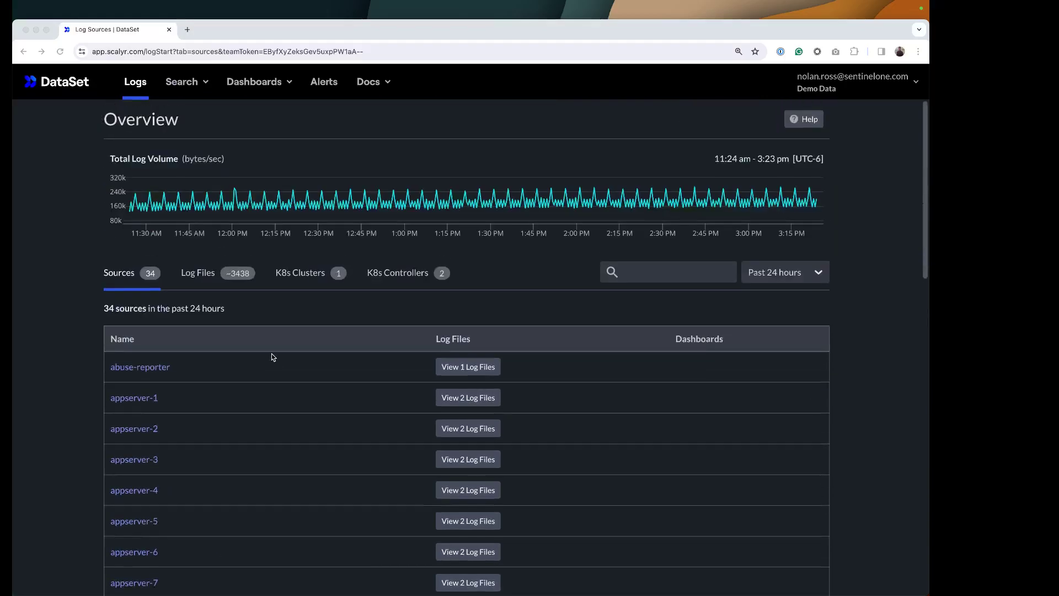
{"action": "left_click", "coordinate": [182, 84]}
{"action": "left_click", "coordinate": [191, 116]}
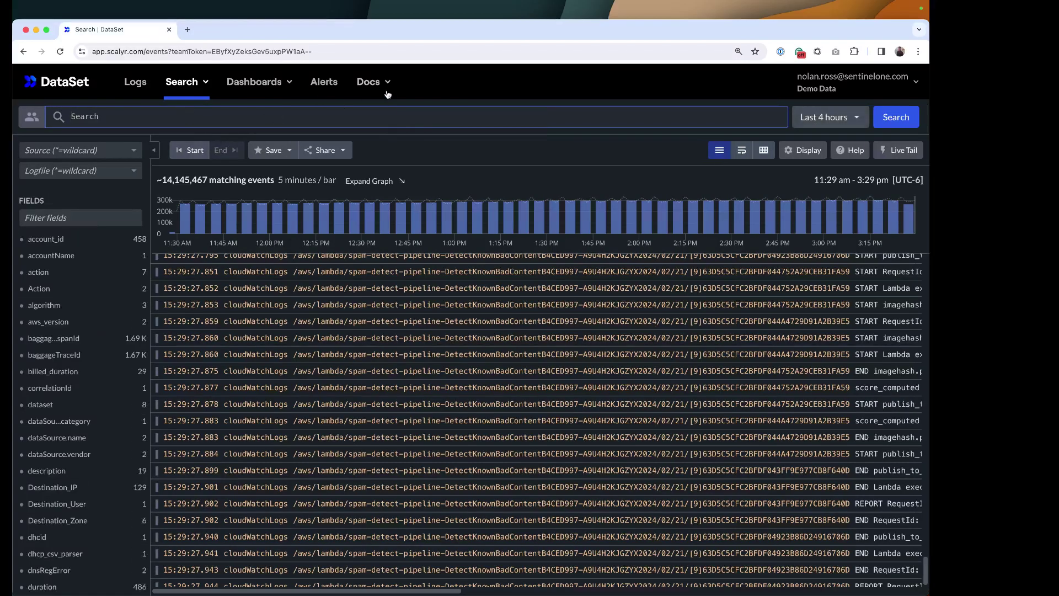
Open the PowerQueries help in a second tab, skim it, and return to Search | DataSet.
{"action": "left_click", "coordinate": [370, 83]}
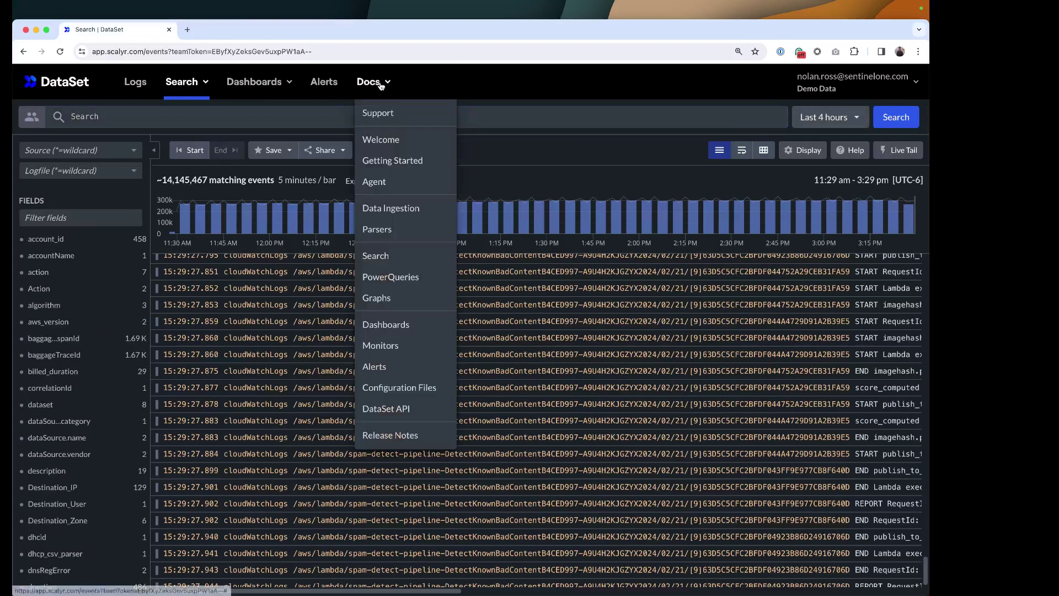
{"action": "left_click", "coordinate": [407, 277]}
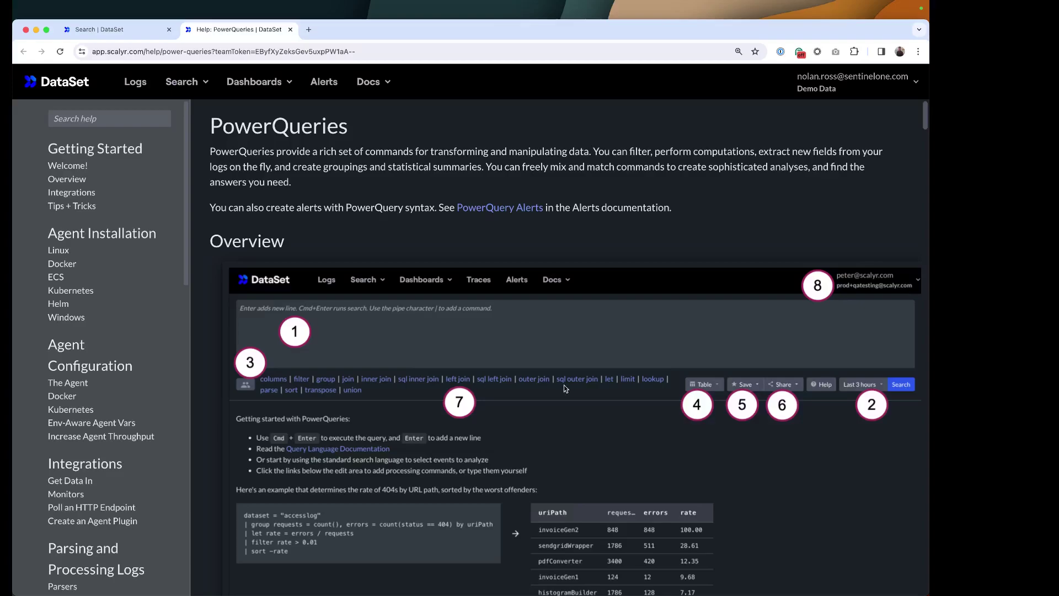
{"action": "scroll", "coordinate": [443, 418], "scroll_direction": "down", "scroll_amount": 1}
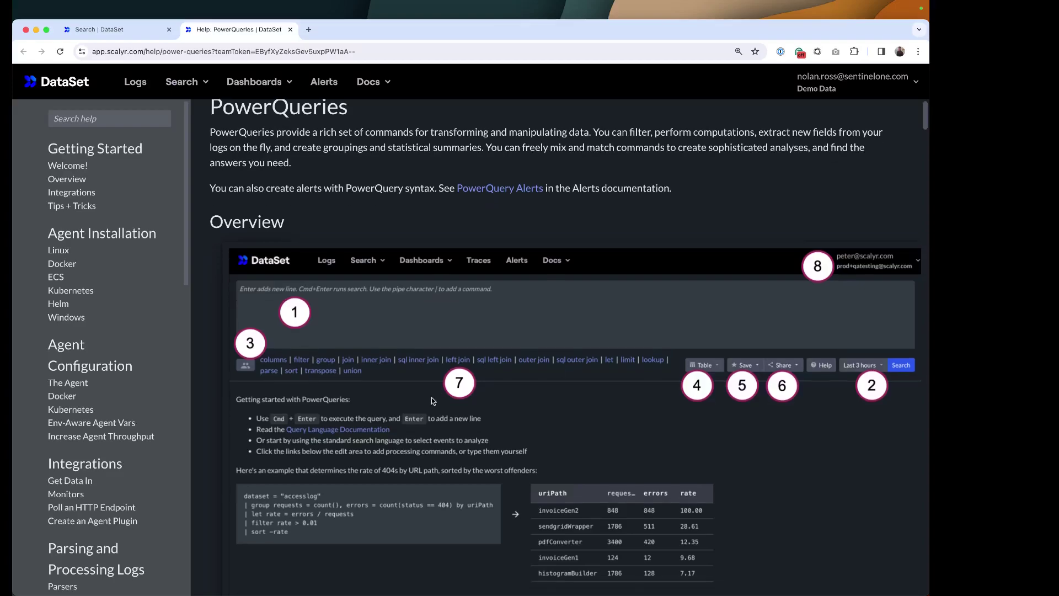
{"action": "scroll", "coordinate": [431, 397], "scroll_direction": "down", "scroll_amount": 3}
{"action": "scroll", "coordinate": [131, 447], "scroll_direction": "down", "scroll_amount": 15}
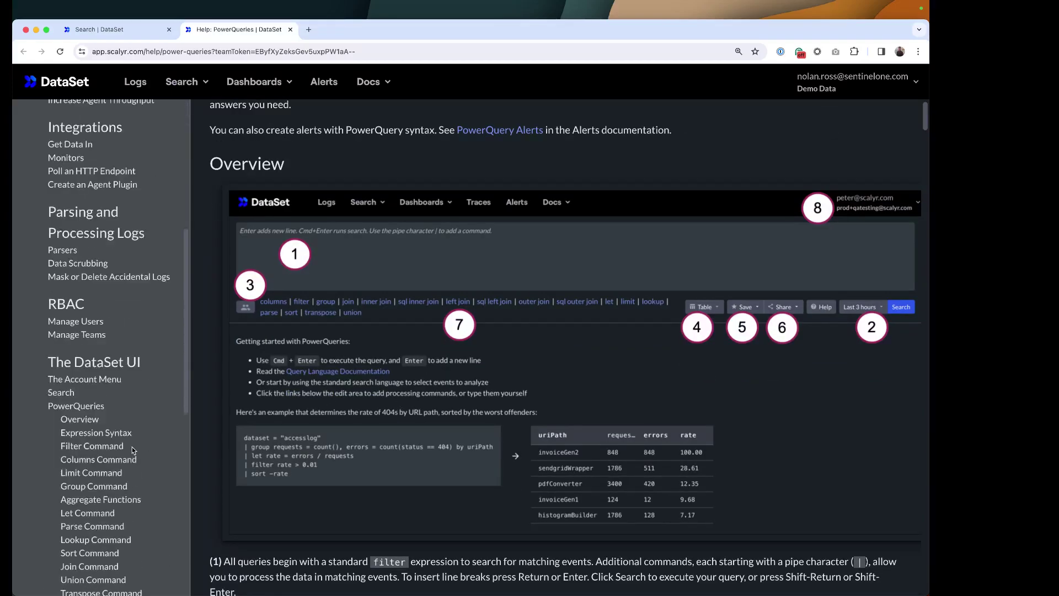
{"action": "scroll", "coordinate": [132, 447], "scroll_direction": "down", "scroll_amount": 5}
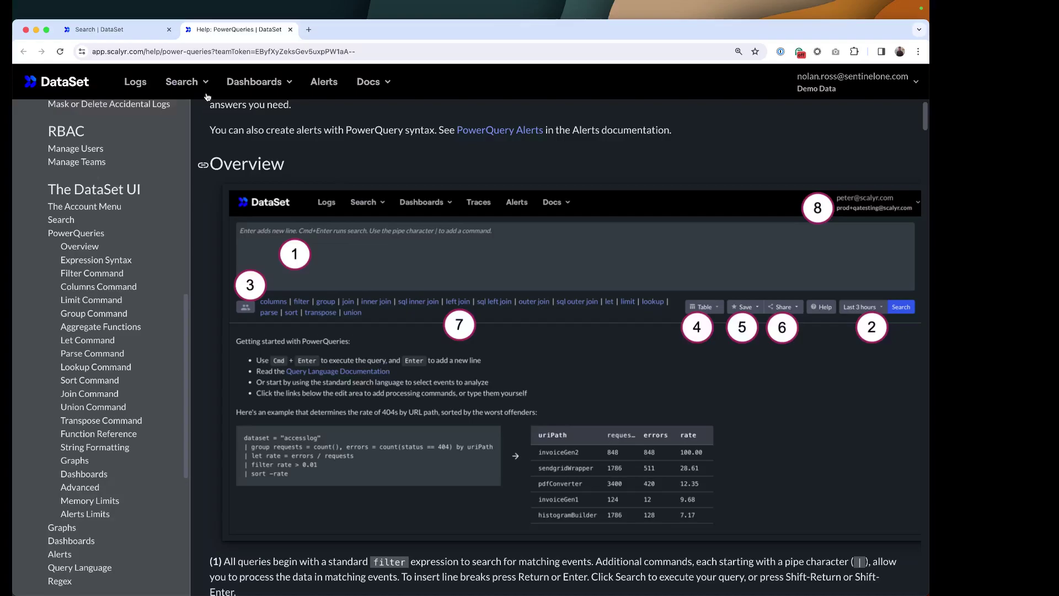
{"action": "left_click", "coordinate": [128, 32]}
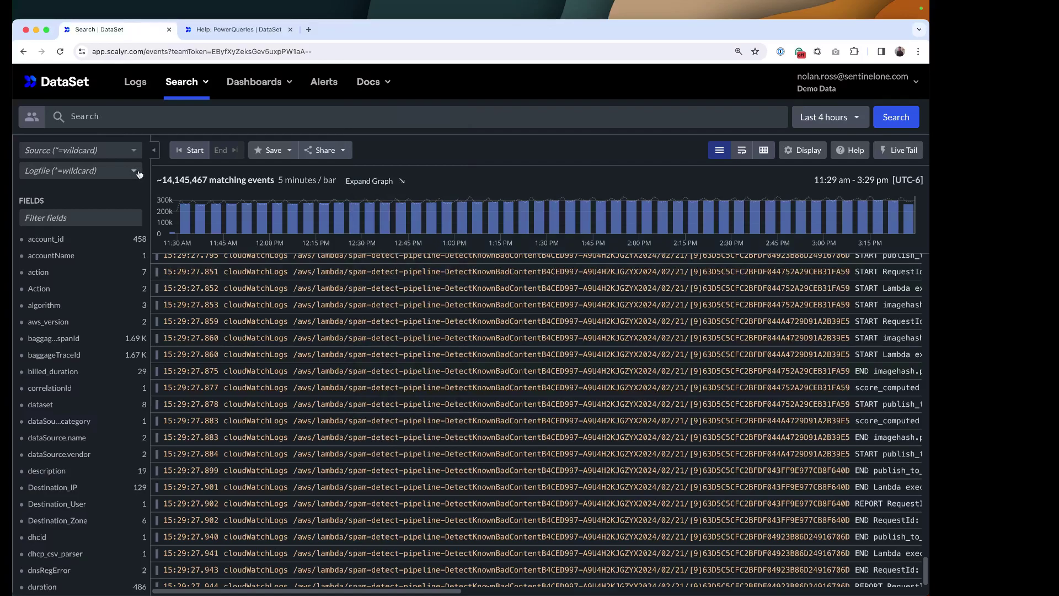
Restrict the search to /var/log/nginx/access.log over the Last 24 hours.
{"action": "left_click", "coordinate": [117, 169]}
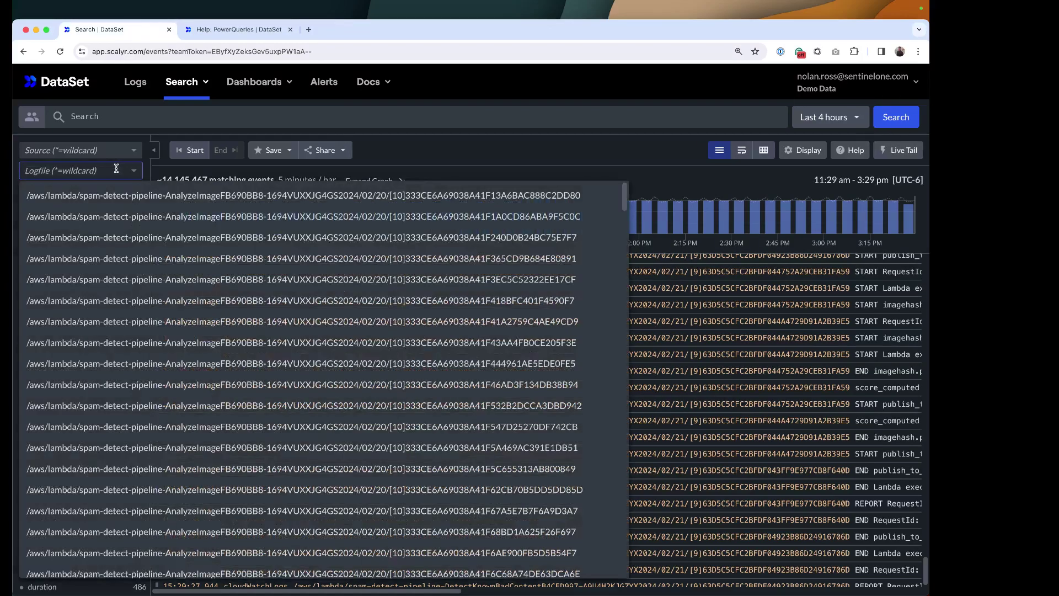
{"action": "type", "text": "/var"}
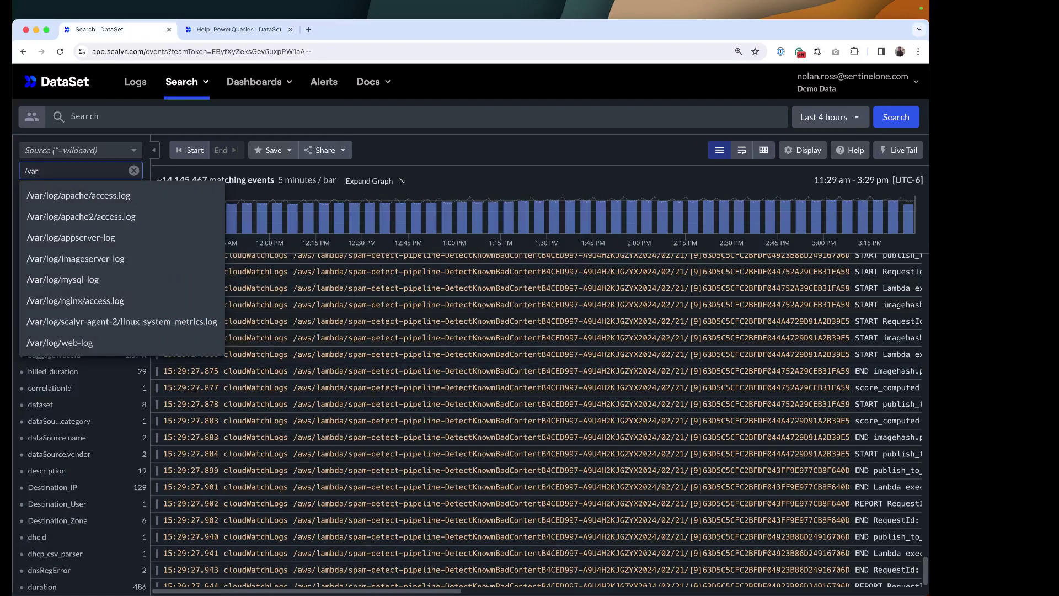
{"action": "left_click", "coordinate": [75, 301]}
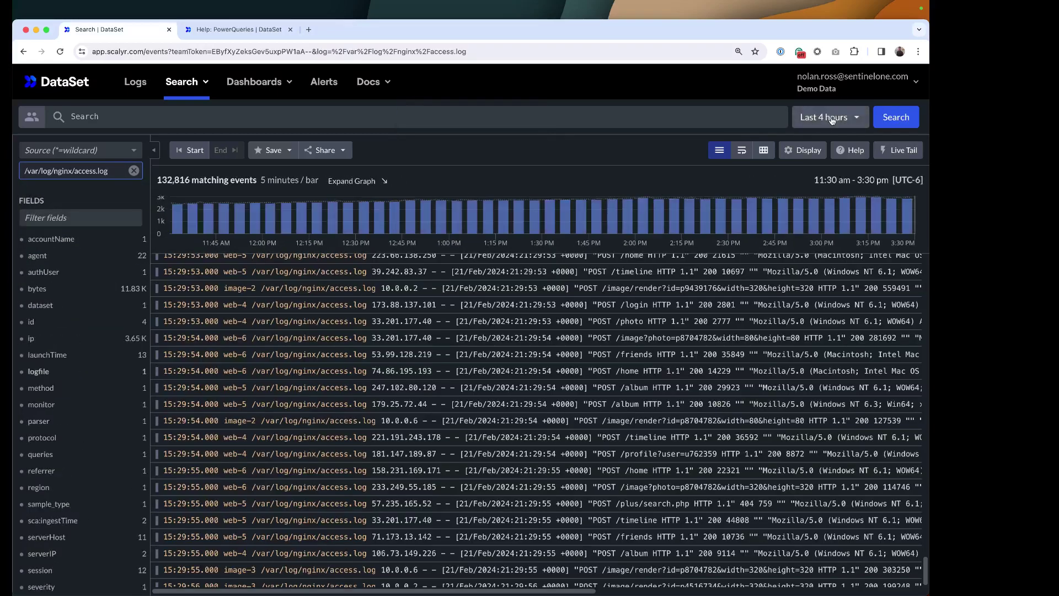
{"action": "left_click", "coordinate": [831, 118]}
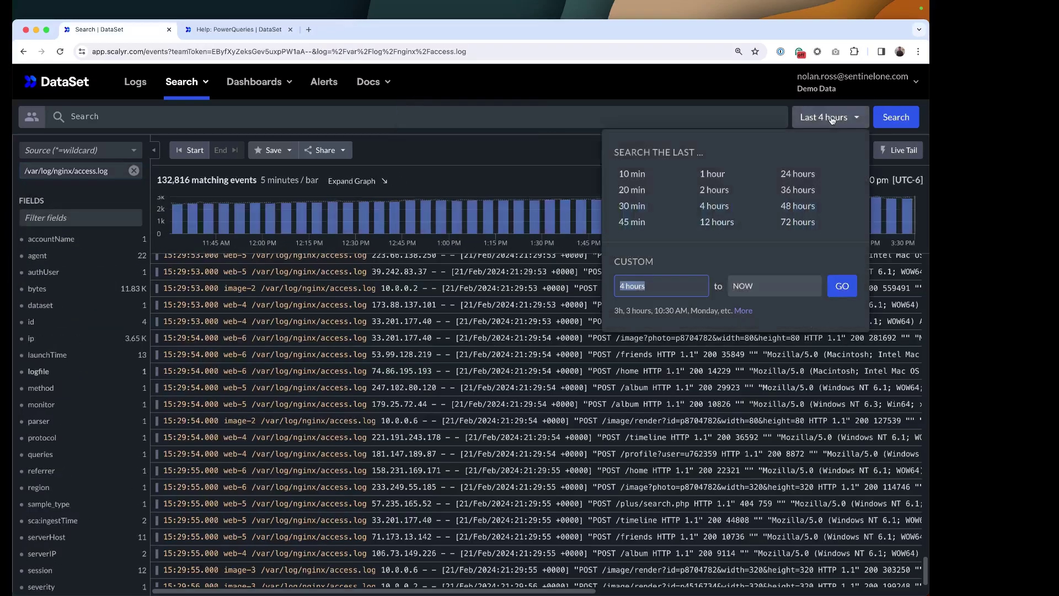
{"action": "left_click", "coordinate": [797, 174]}
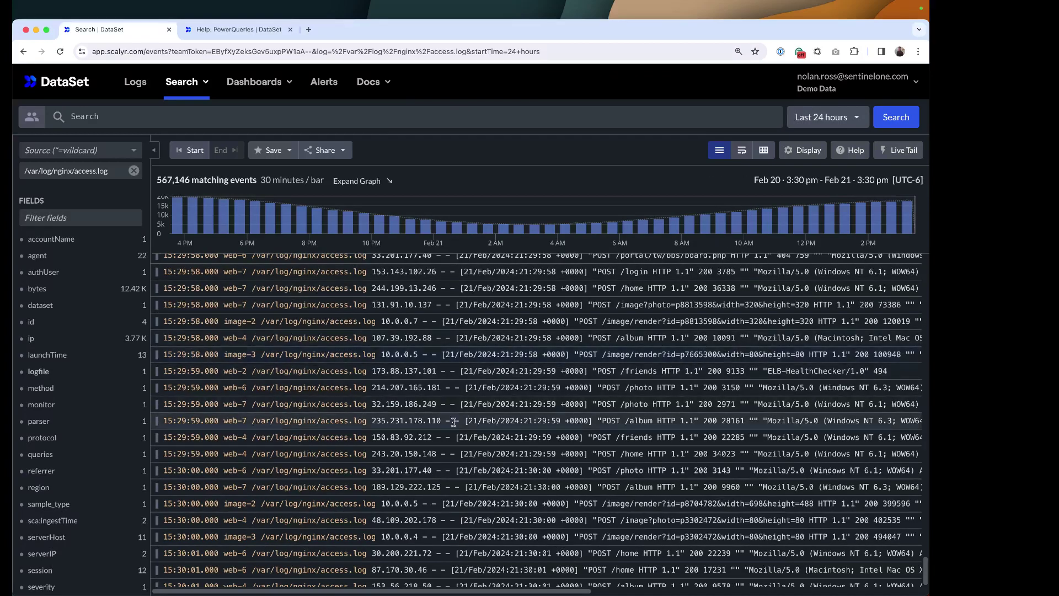
Review estimated values for status, tag, uriHeight, uriId, uriPath, ending on threadId_.
{"action": "scroll", "coordinate": [406, 417], "scroll_direction": "down", "scroll_amount": 1}
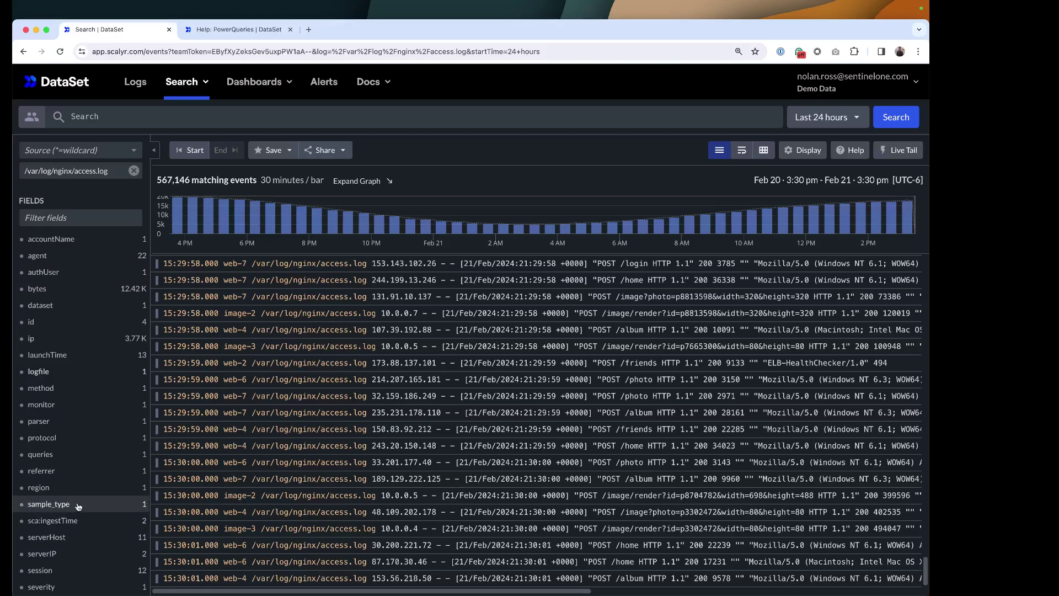
{"action": "scroll", "coordinate": [79, 506], "scroll_direction": "down", "scroll_amount": 4}
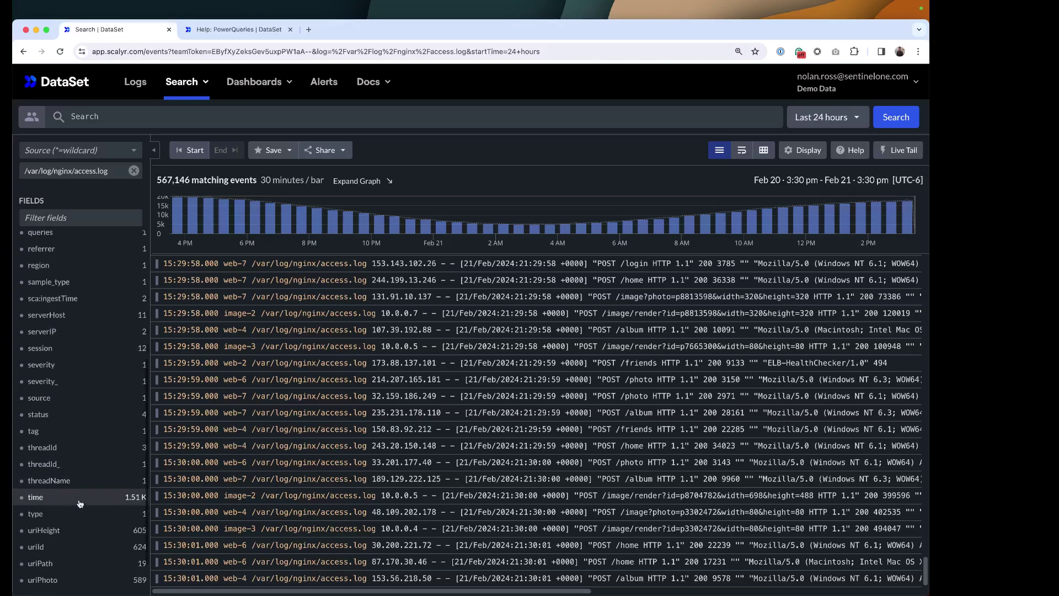
{"action": "left_click", "coordinate": [65, 415]}
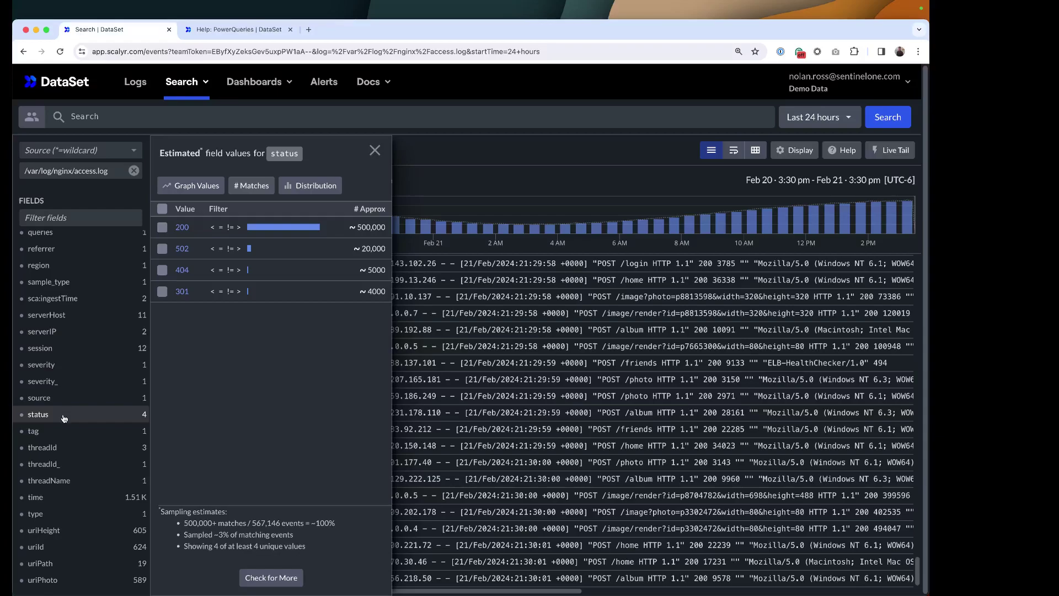
{"action": "left_click", "coordinate": [49, 431]}
{"action": "left_click", "coordinate": [49, 530]}
{"action": "left_click", "coordinate": [47, 547]}
{"action": "left_click", "coordinate": [43, 557]}
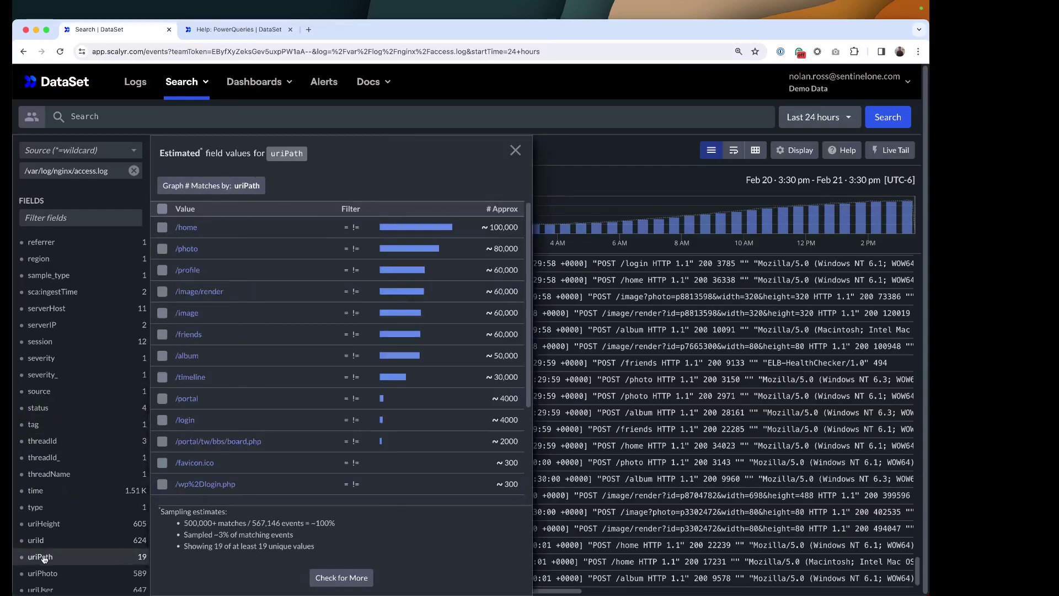
{"action": "left_click", "coordinate": [116, 542]}
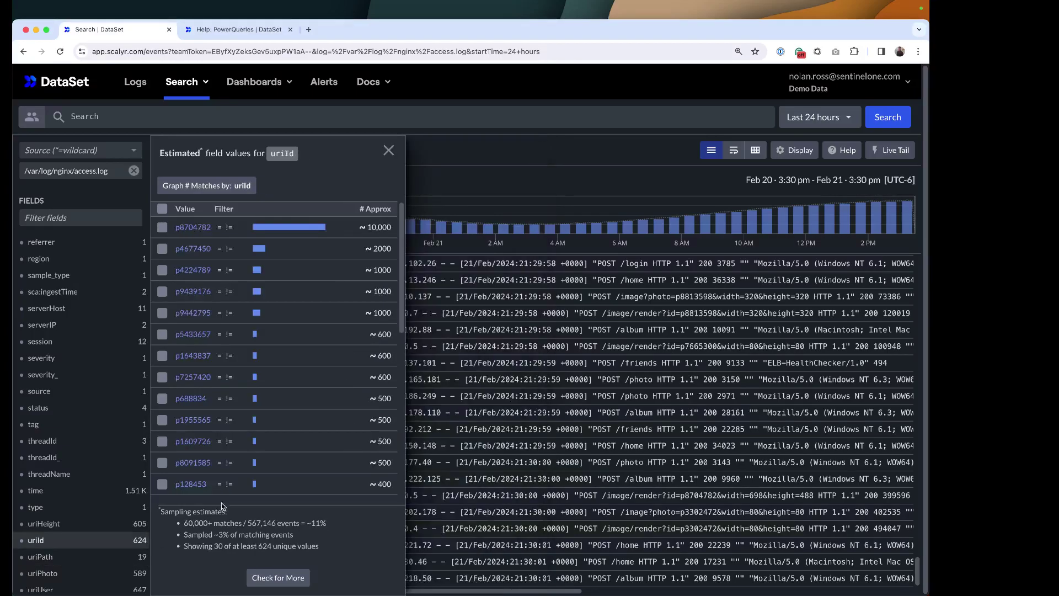
{"action": "left_click", "coordinate": [129, 525]}
{"action": "left_click", "coordinate": [117, 556]}
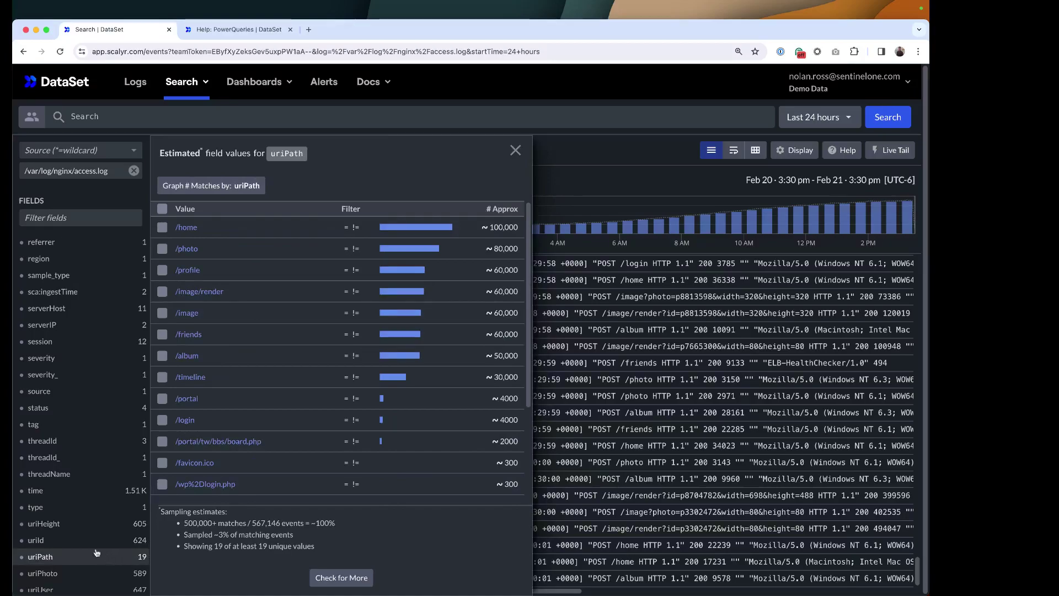
{"action": "left_click", "coordinate": [111, 540]}
{"action": "left_click", "coordinate": [28, 457]}
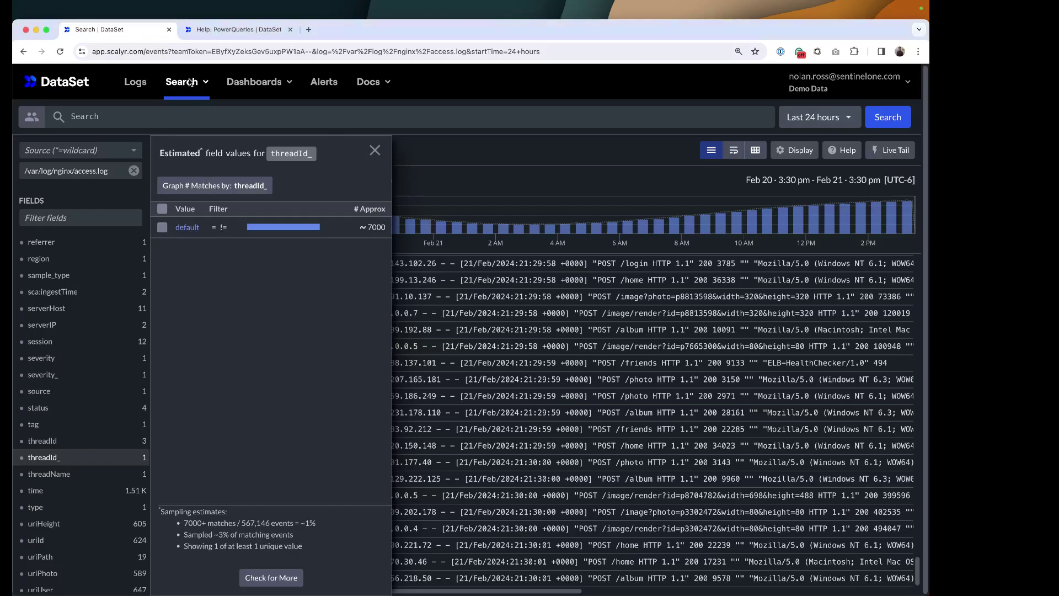
Open PowerQueries in a new tab, prefilled with logfile='/var/log/nginx/access.log'.
{"action": "left_click", "coordinate": [375, 150]}
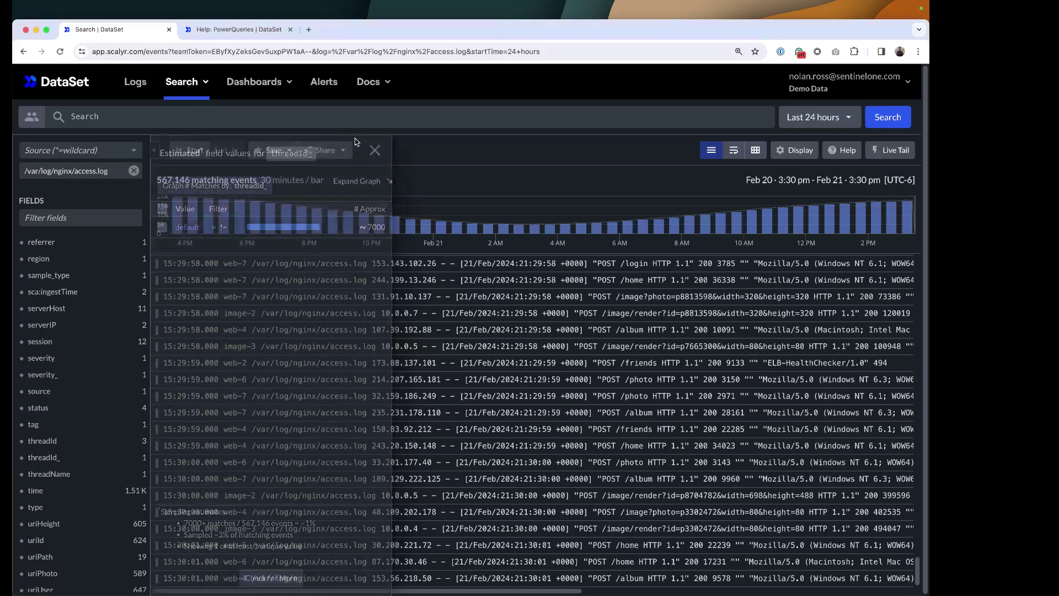
{"action": "left_click", "coordinate": [205, 83]}
{"action": "right_click", "coordinate": [208, 146]}
{"action": "left_click", "coordinate": [208, 146]}
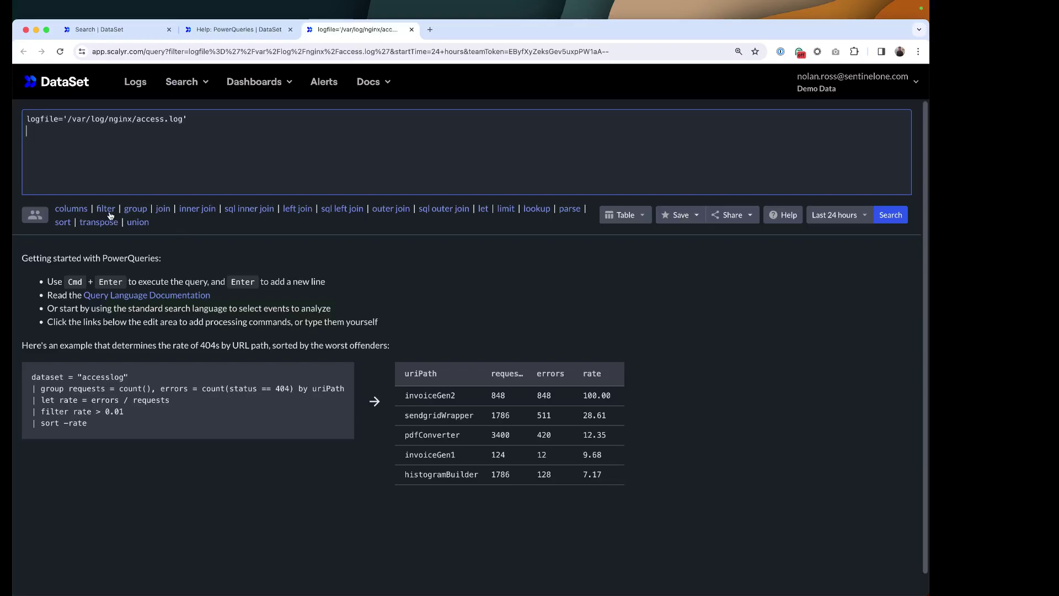
{"action": "left_click", "coordinate": [140, 213]}
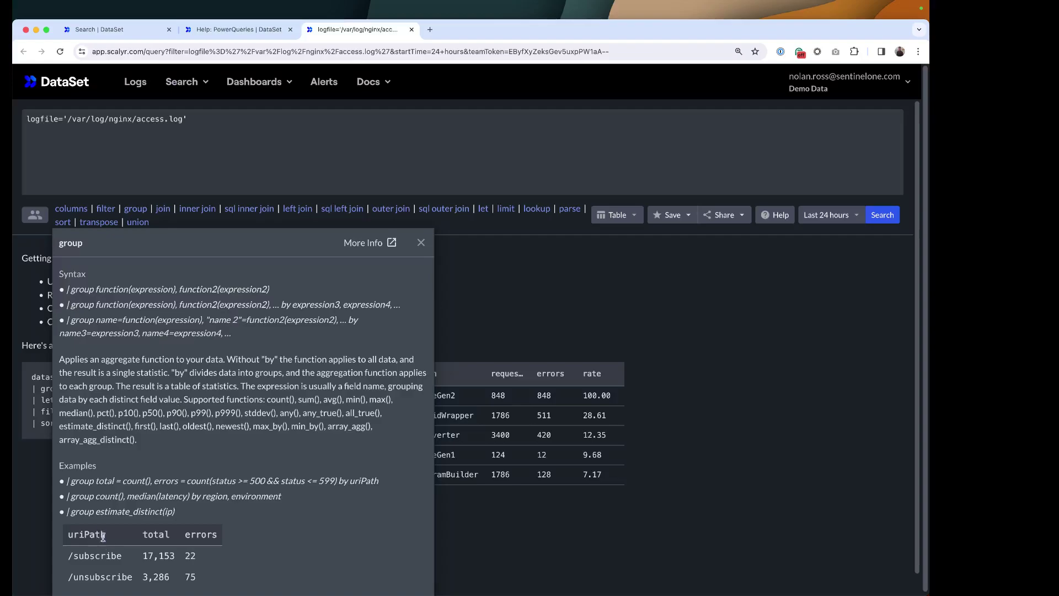
{"action": "left_click_drag", "start_coordinate": [102, 536], "coordinate": [68, 537]}
{"action": "left_click", "coordinate": [417, 259]}
{"action": "left_click", "coordinate": [421, 242]}
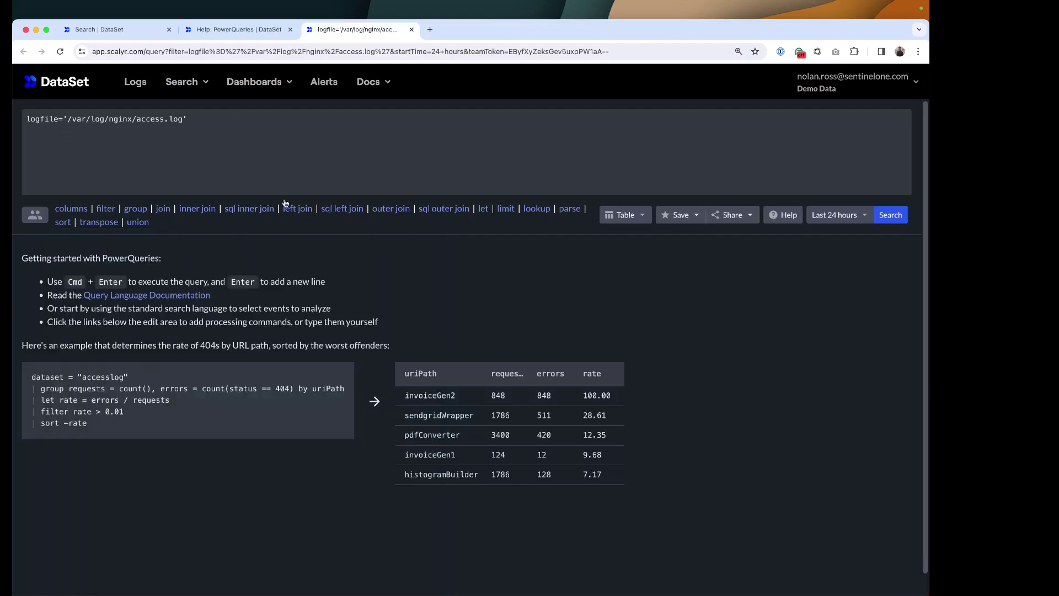
{"action": "left_click", "coordinate": [259, 151]}
Add '| group total=count() by uriPath' and run it, giving 20 per-path totals.
{"action": "type", "text": "| "}
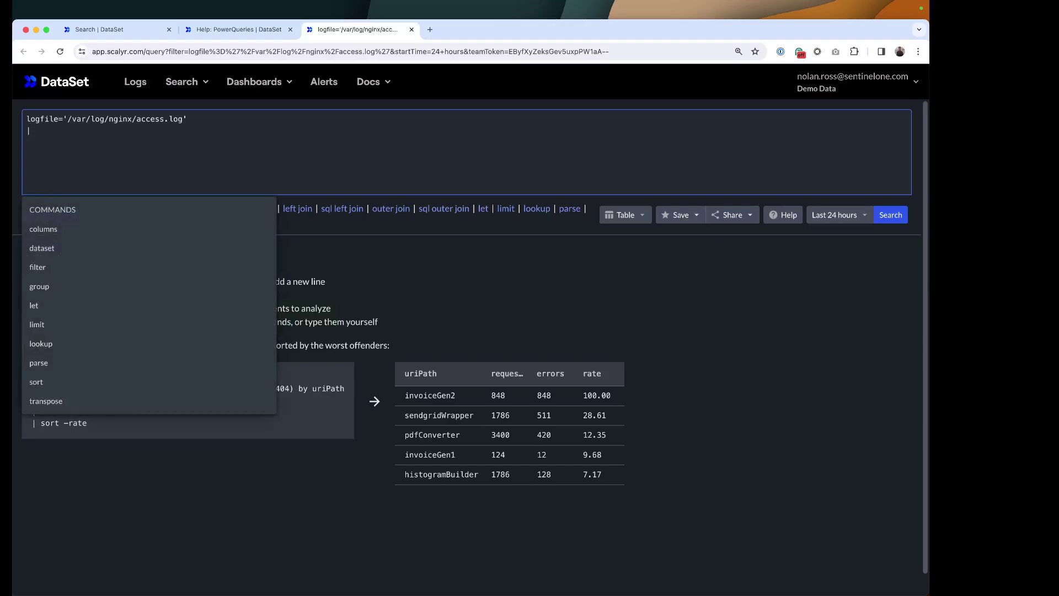
{"action": "type", "text": "group total"}
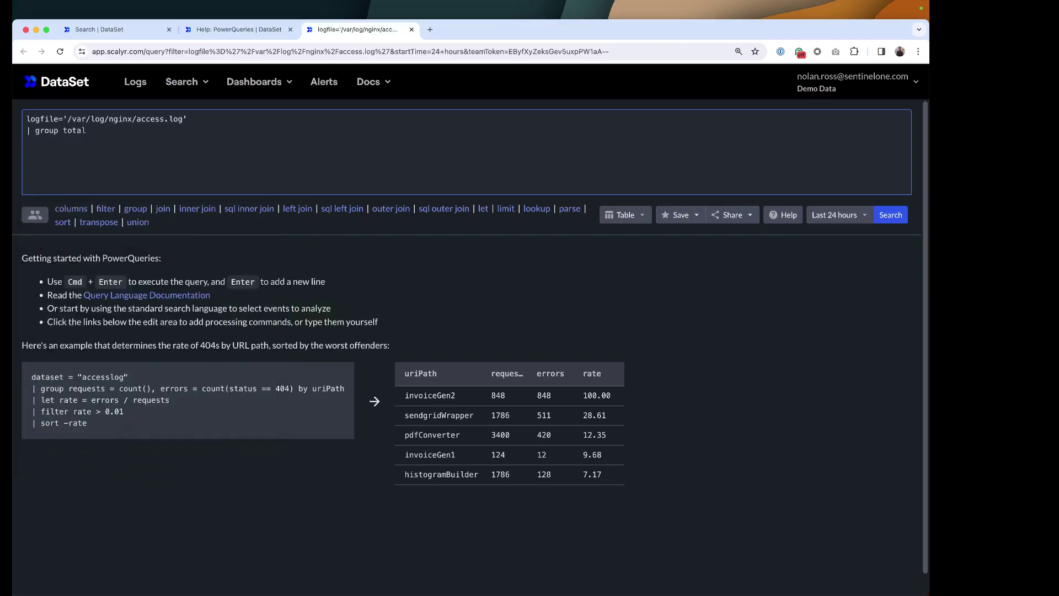
{"action": "type", "text": "=c"}
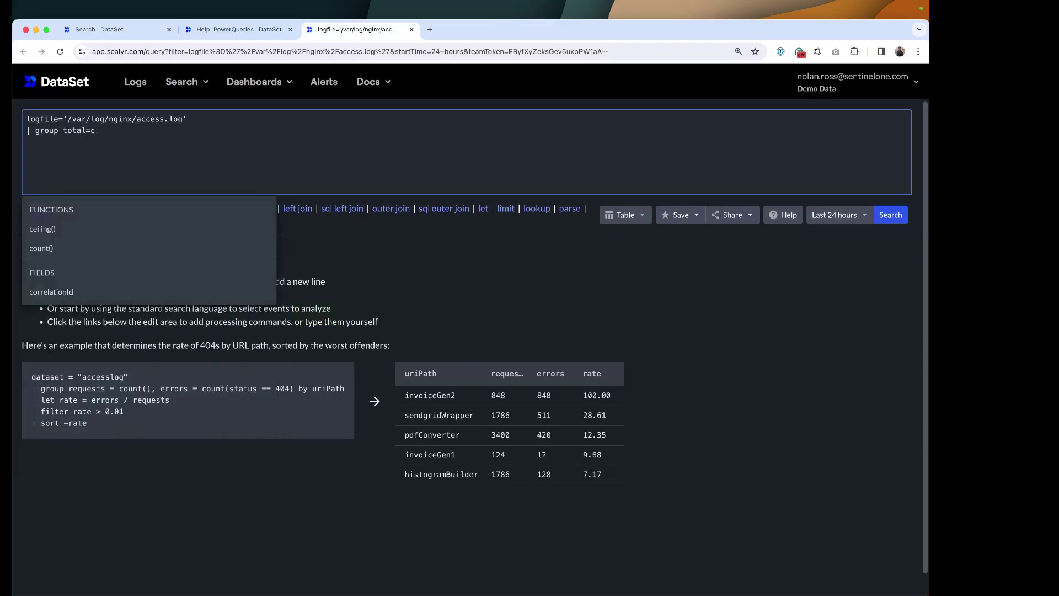
{"action": "type", "text": "ount"}
{"action": "key", "text": "Return"}
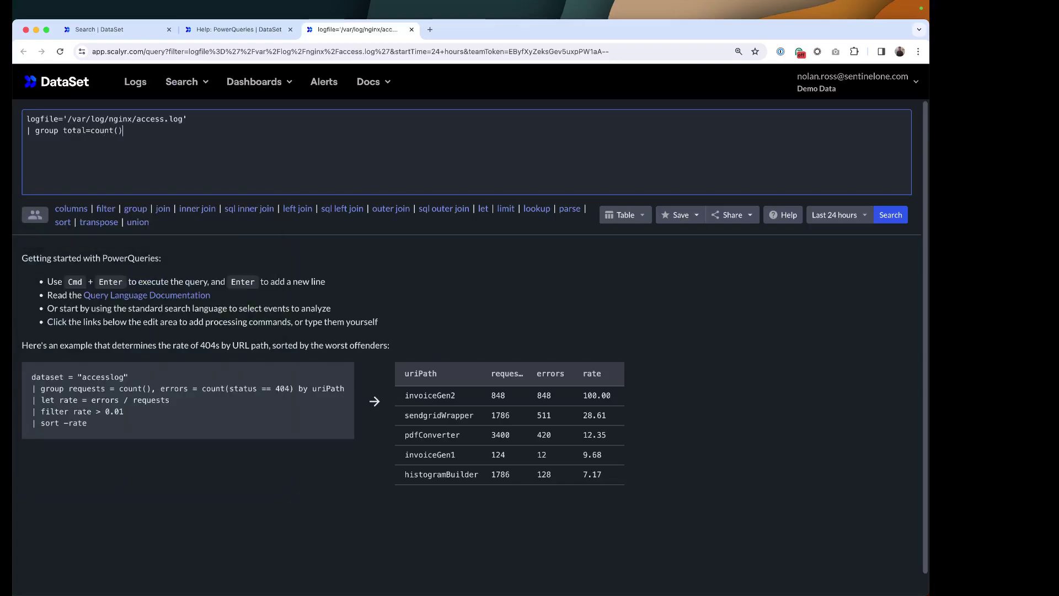
{"action": "type", "text": "by uriPath"}
{"action": "left_click", "coordinate": [890, 215]}
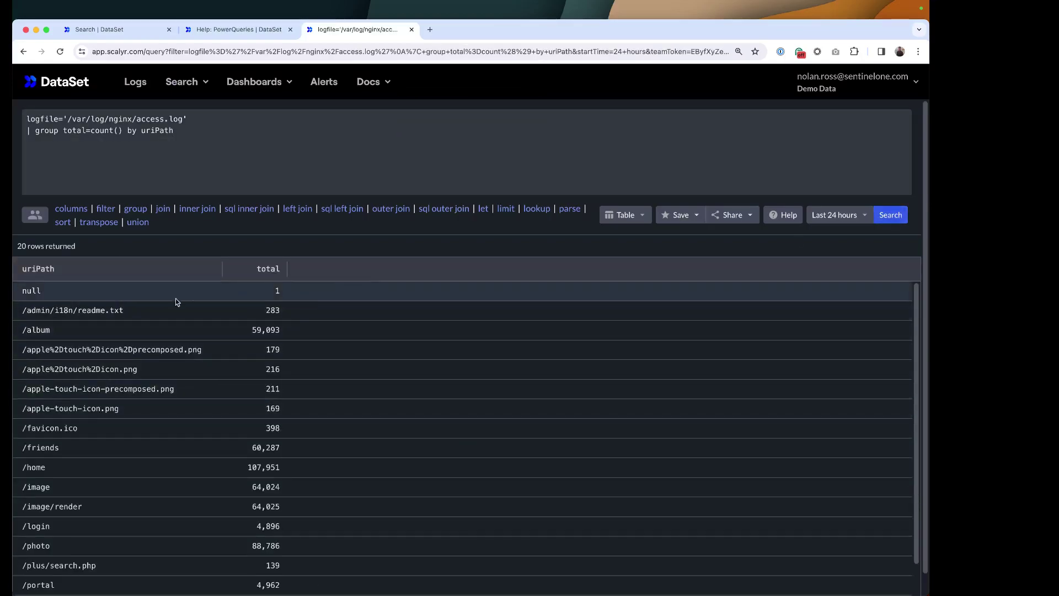
{"action": "scroll", "coordinate": [142, 419], "scroll_direction": "down", "scroll_amount": 1}
{"action": "scroll", "coordinate": [138, 420], "scroll_direction": "down", "scroll_amount": 2}
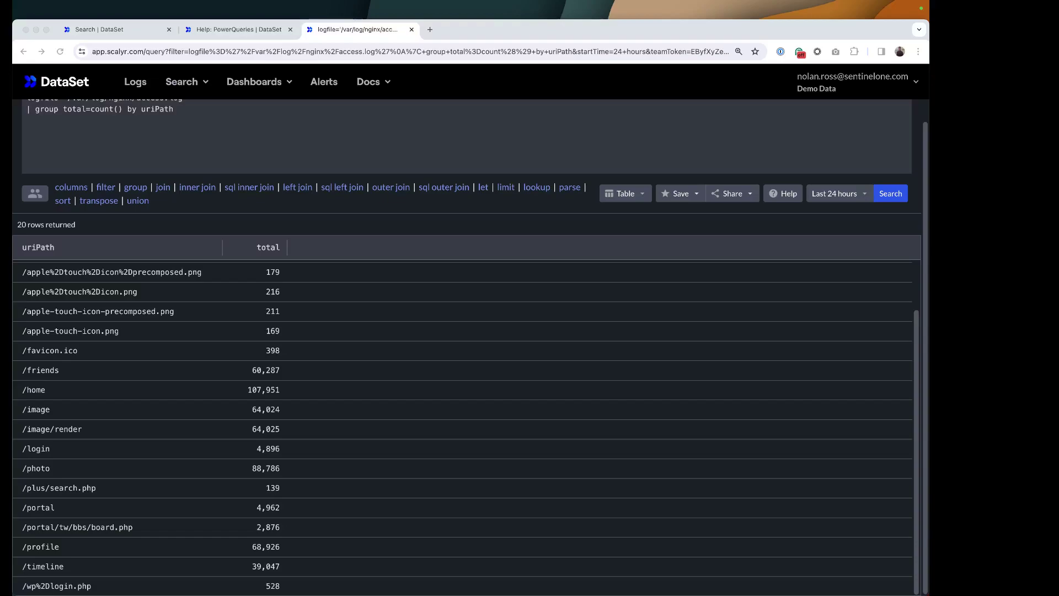
Rework the group clause so total=count() is followed by a comma for more aggregates.
{"action": "left_click", "coordinate": [213, 116]}
{"action": "key", "text": "Return"}
{"action": "type", "text": "|"}
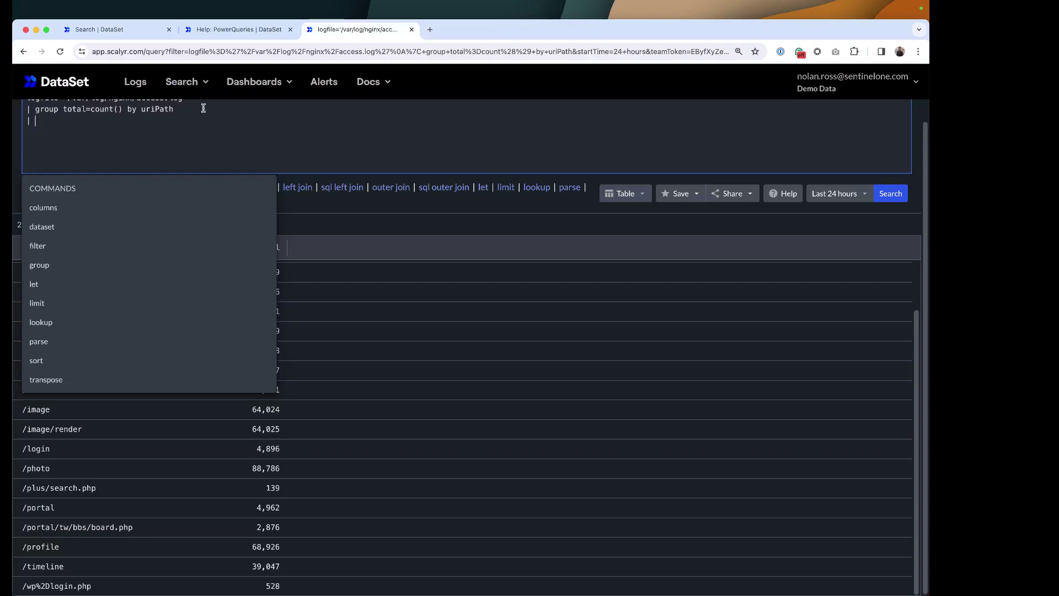
{"action": "key", "text": "Escape"}
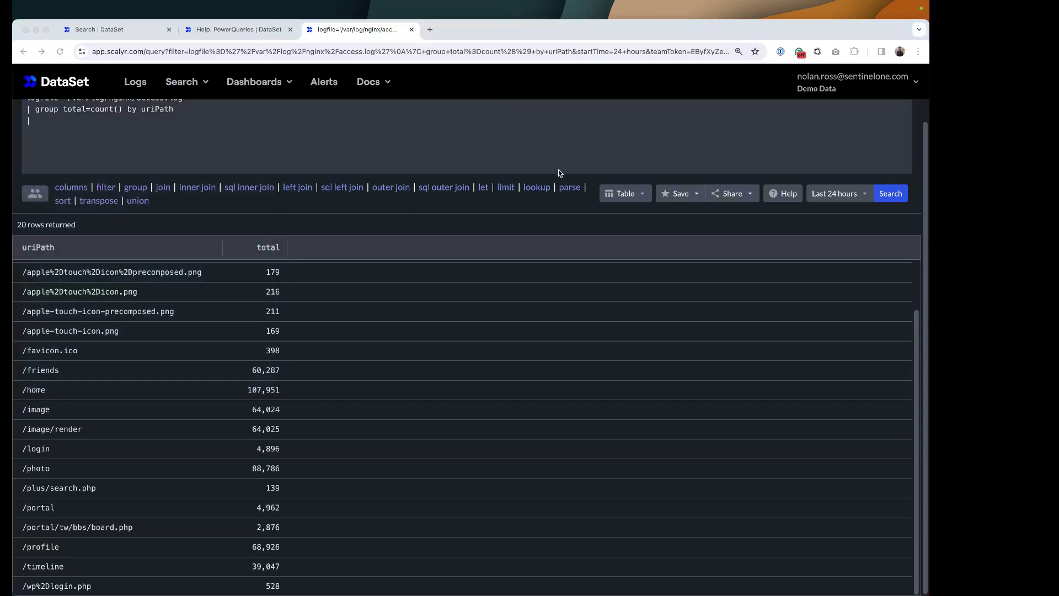
{"action": "left_click", "coordinate": [172, 111]}
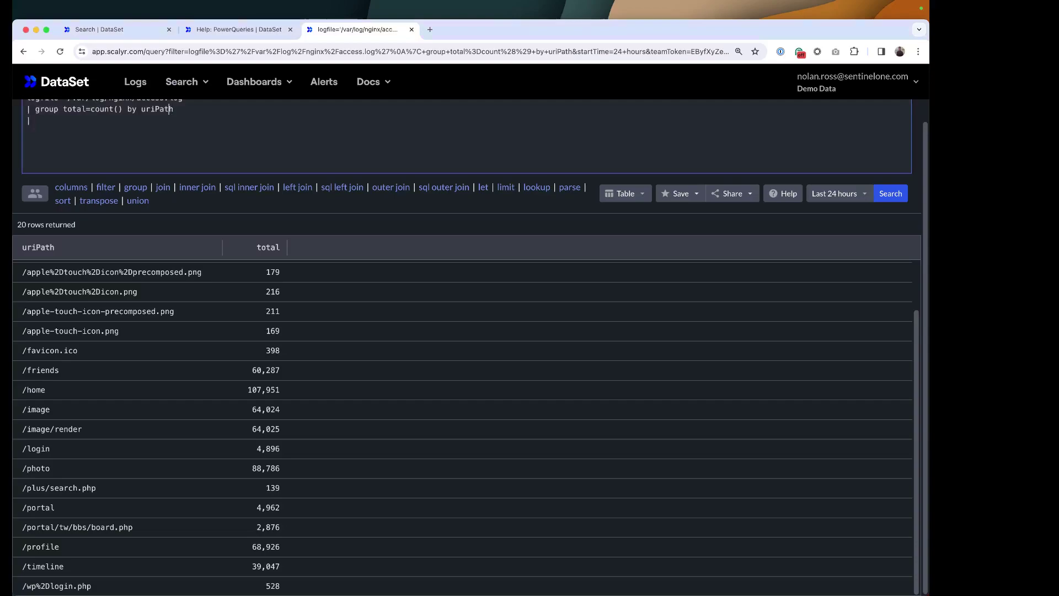
{"action": "key", "text": "BackSpace"}
{"action": "key", "text": "BackSpace"}
{"action": "key", "text": "BackSpace"}
{"action": "key", "text": "BackSpace"}
Add clientErrors (status 400–499) and serverErrors (500–599) counts by uriPath and run the query.
{"action": "key", "text": "BackSpace"}
{"action": "key", "text": "BackSpace"}
{"action": "key", "text": "BackSpace"}
{"action": "key", "text": "BackSpace"}
{"action": "key", "text": "BackSpace"}
{"action": "key", "text": "BackSpace"}
{"action": "key", "text": "BackSpace"}
{"action": "type", "text": "),"}
{"action": "key", "text": "Return"}
{"action": "type", "text": "clientS"}
{"action": "key", "text": "BackSpace"}
{"action": "type", "text": "Errors"}
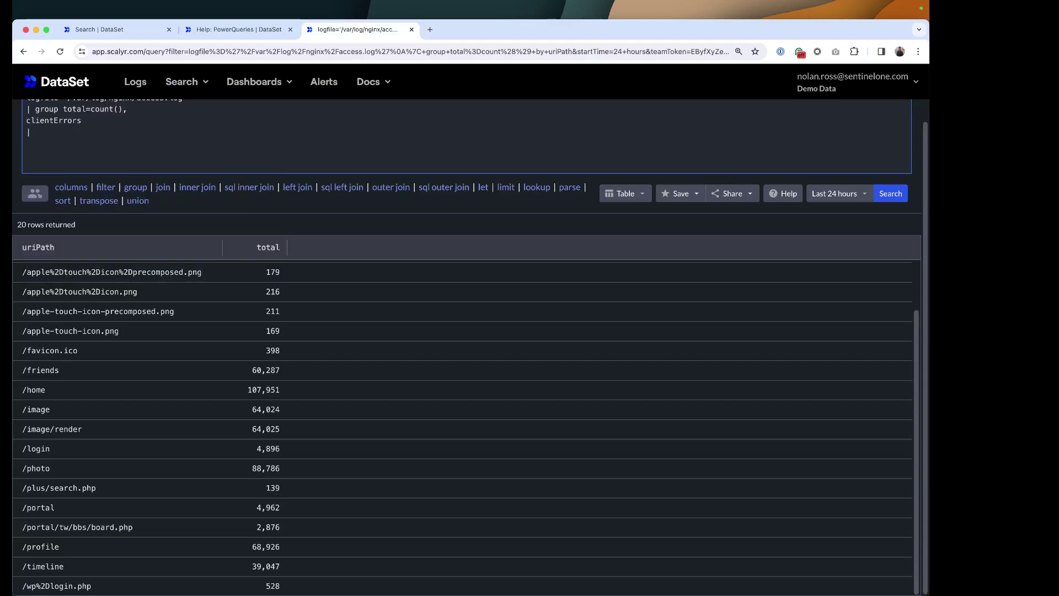
{"action": "type", "text": " = cou"}
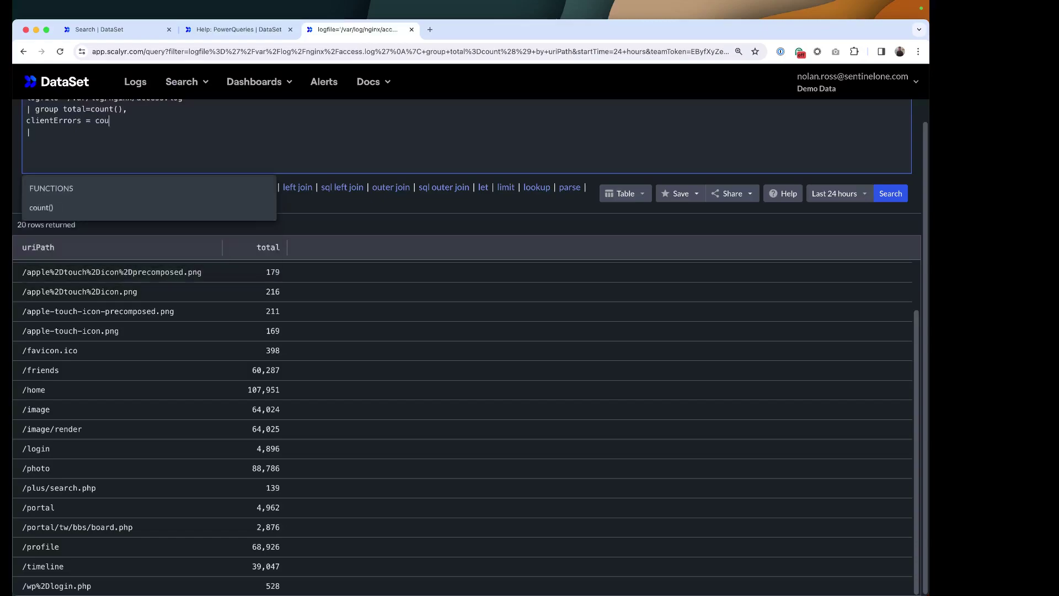
{"action": "type", "text": "nt(status "}
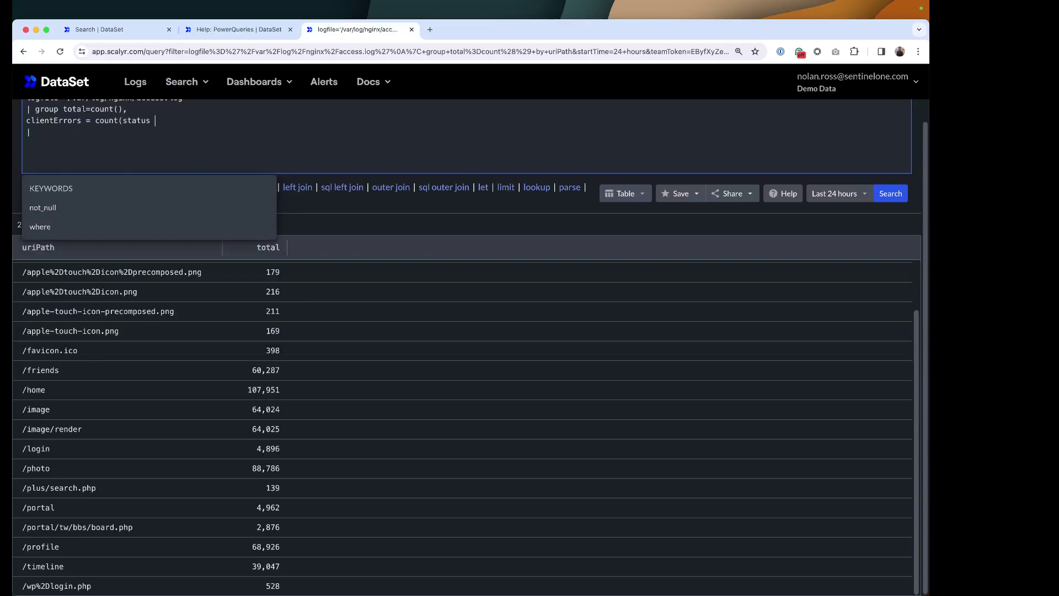
{"action": "type", "text": ">="}
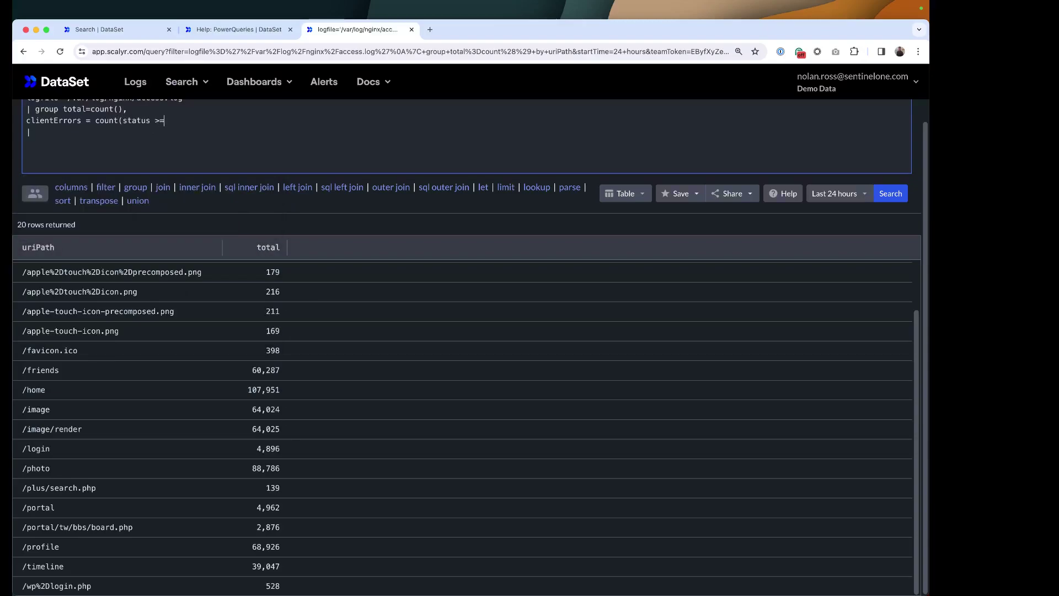
{"action": "type", "text": "400 && status <= 49"}
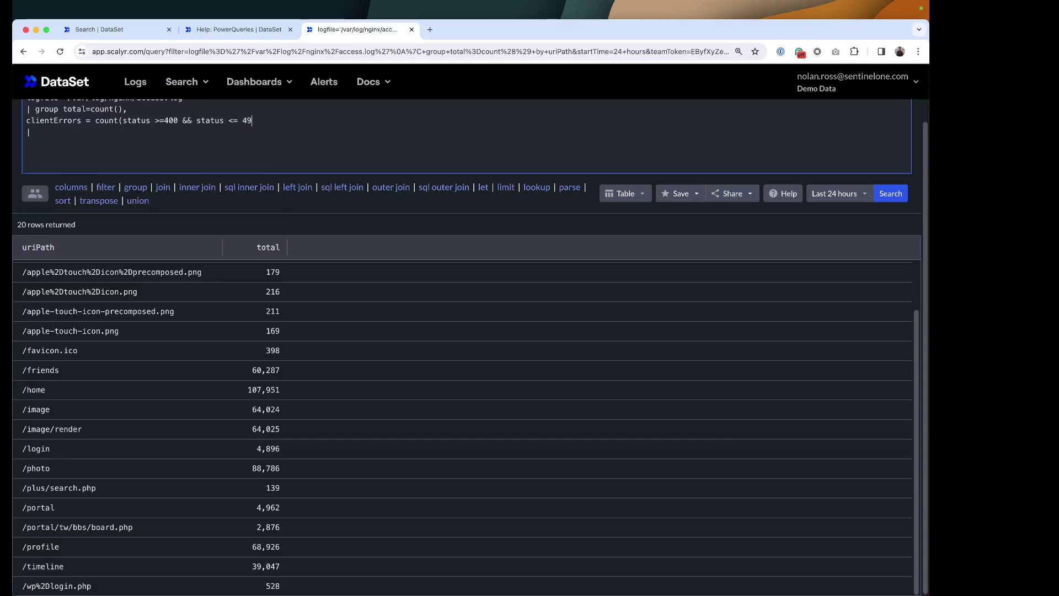
{"action": "type", "text": "9), s"}
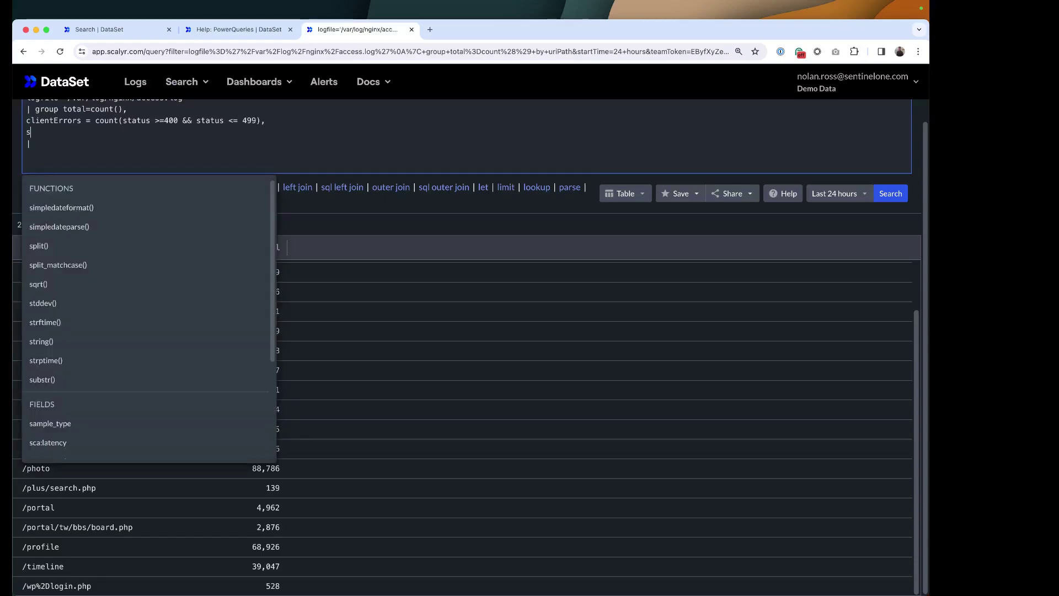
{"action": "type", "text": "erverErrors"}
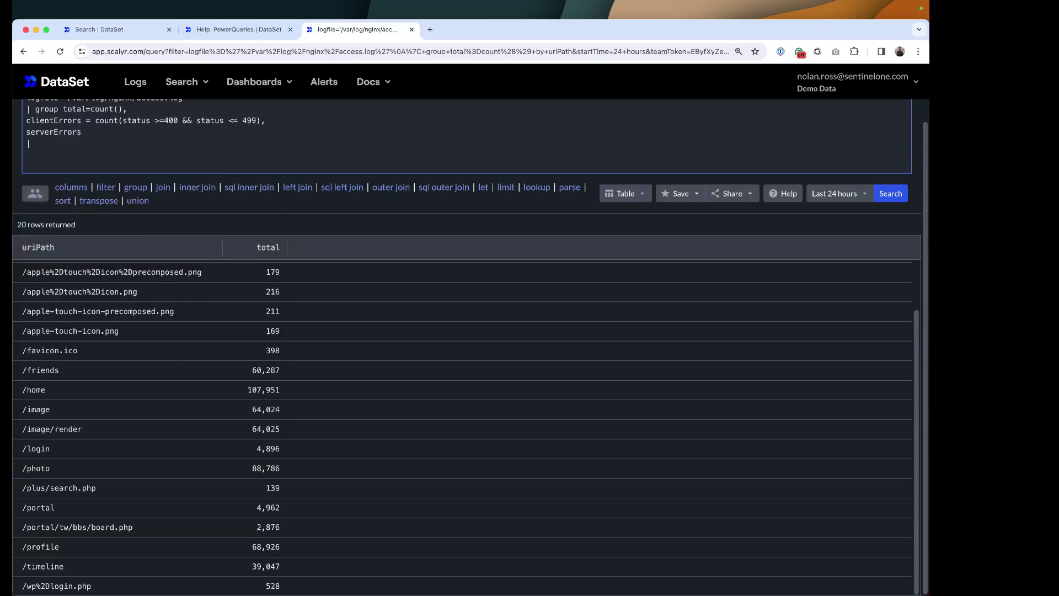
{"action": "type", "text": " = count"}
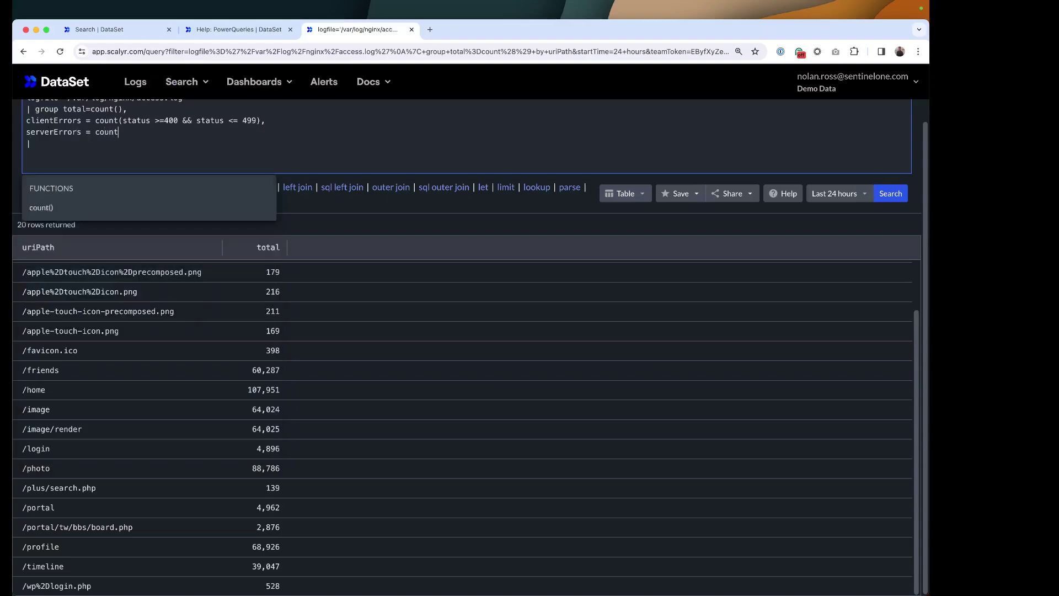
{"action": "type", "text": "(status"}
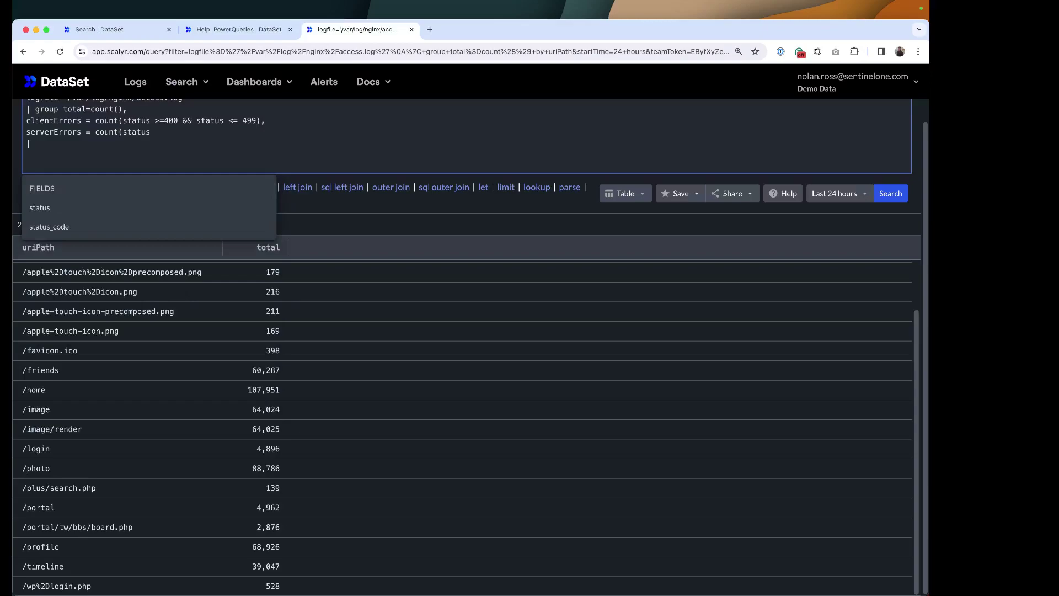
{"action": "type", "text": ">=500"}
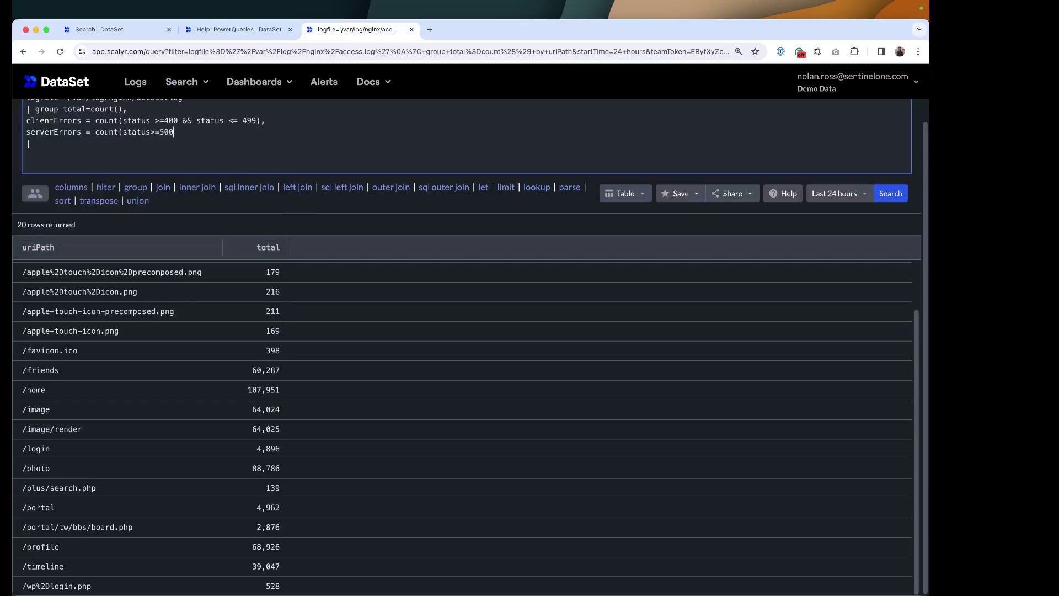
{"action": "type", "text": " && st"}
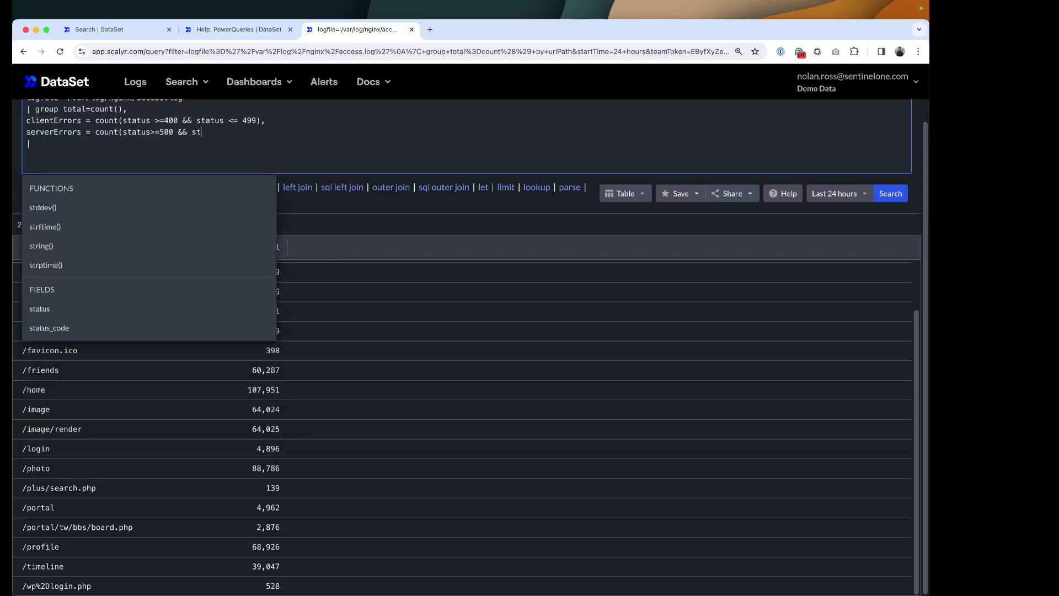
{"action": "type", "text": "atus <="}
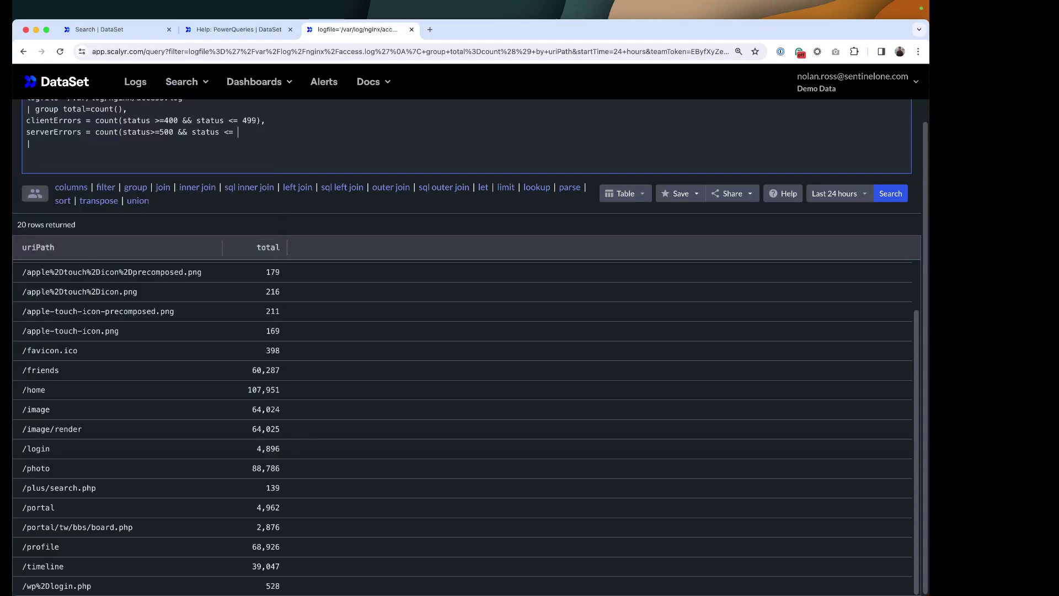
{"action": "type", "text": " 599) "}
{"action": "type", "text": "by uriPath "}
{"action": "type", "text": "|"}
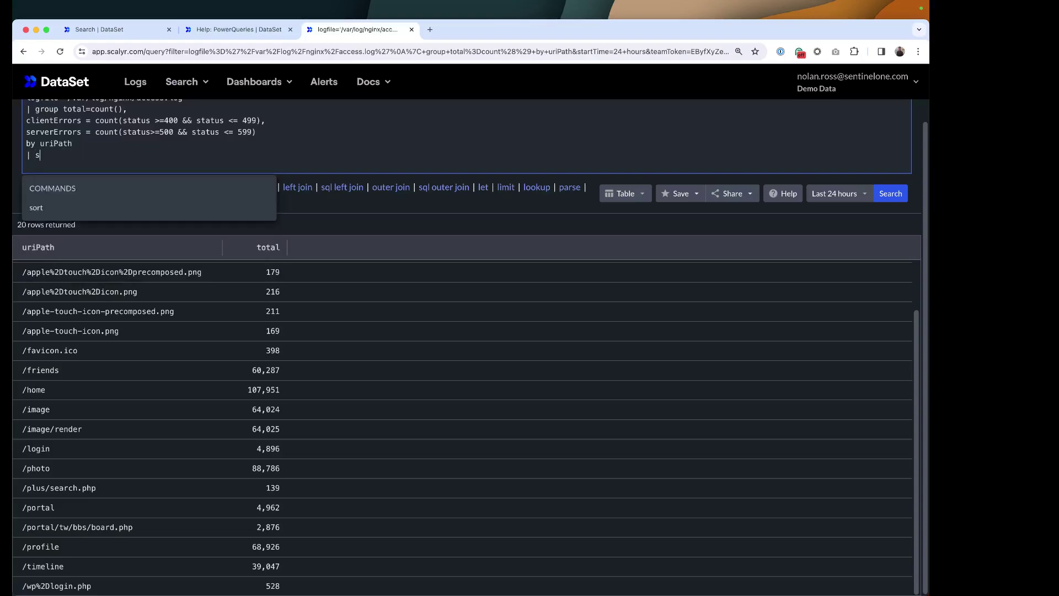
{"action": "key", "text": "BackSpace"}
{"action": "key", "text": "BackSpace"}
{"action": "key", "text": "BackSpace"}
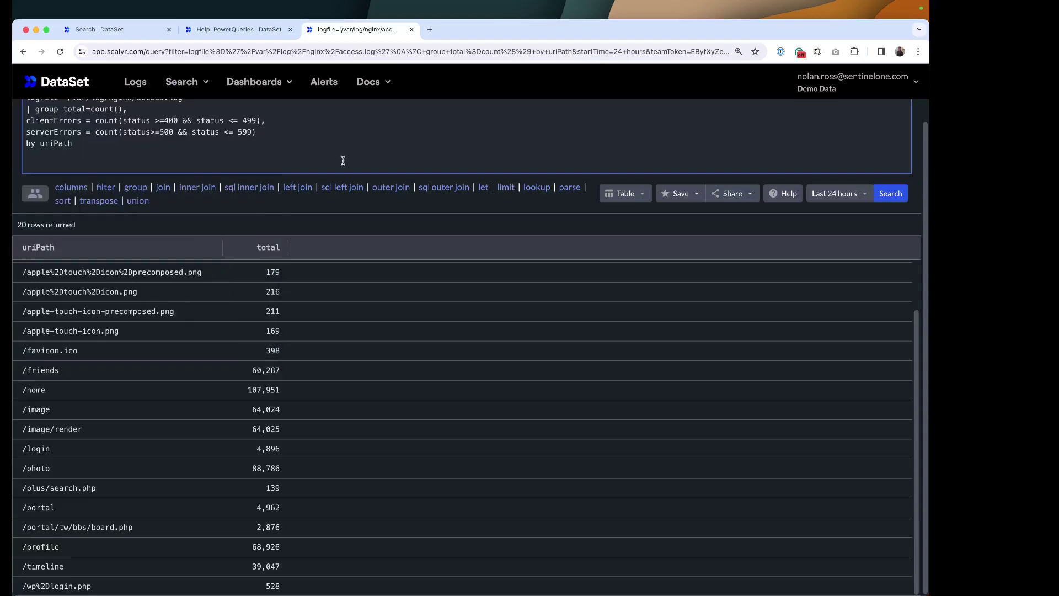
{"action": "left_click", "coordinate": [884, 193]}
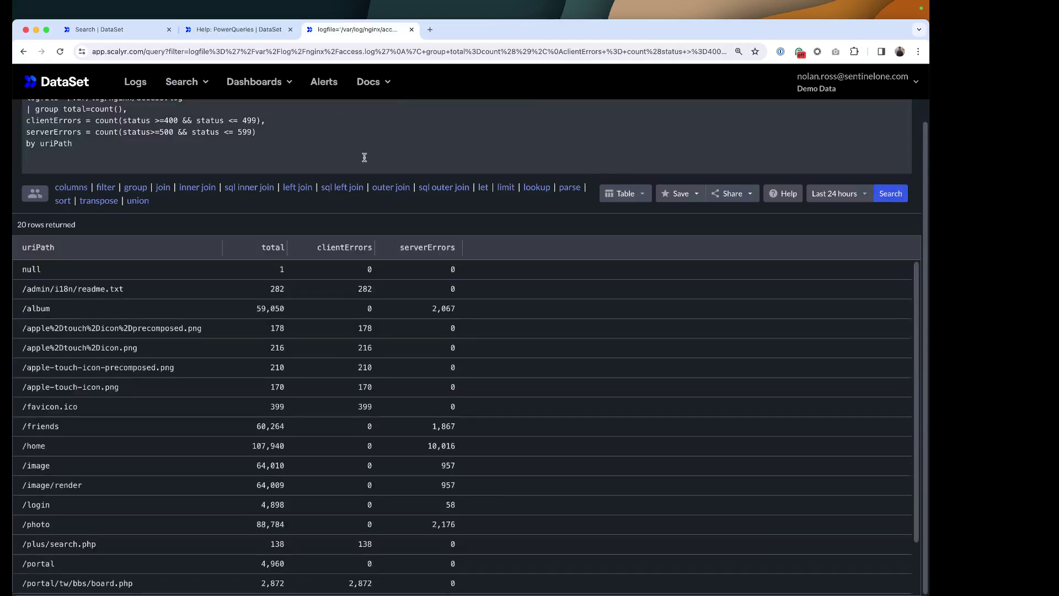
{"action": "left_click", "coordinate": [118, 163]}
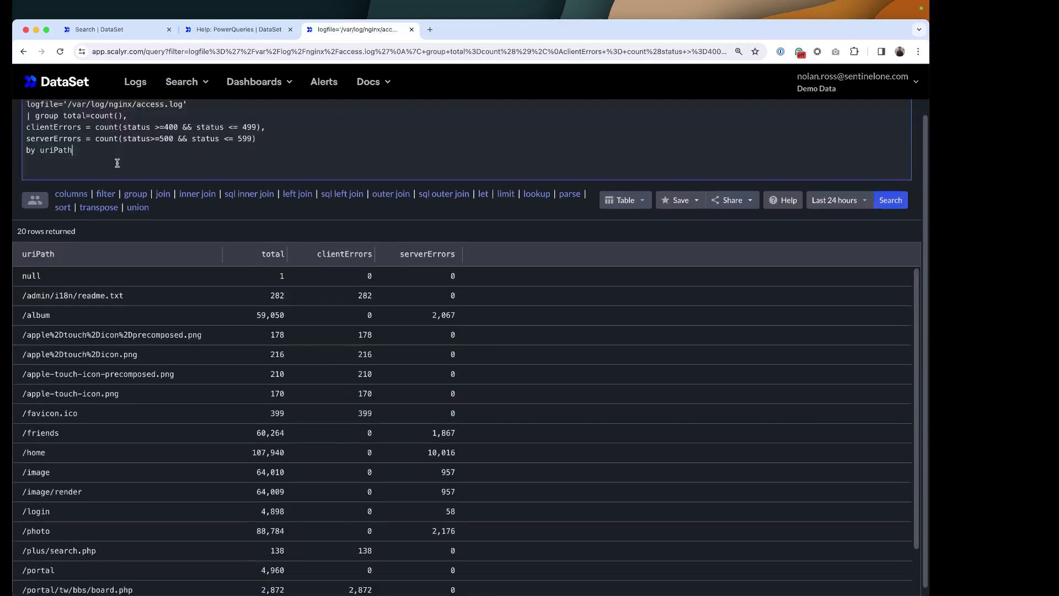
Append '| sort -total' and '| limit 10', returning 10 rows led by /home at 107,934.
{"action": "key", "text": "Return"}
{"action": "type", "text": "| "}
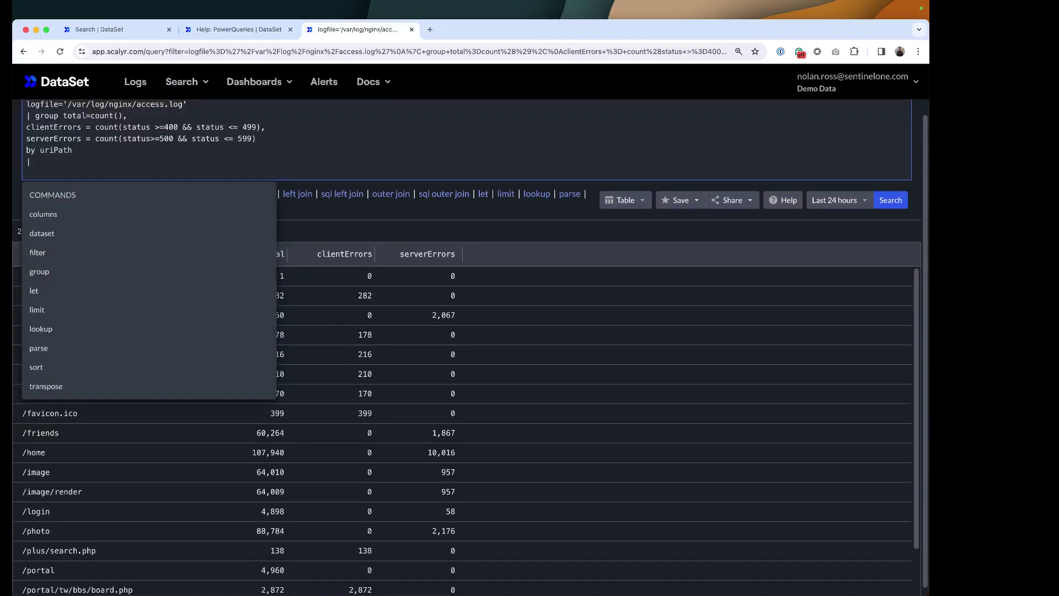
{"action": "type", "text": "sort "}
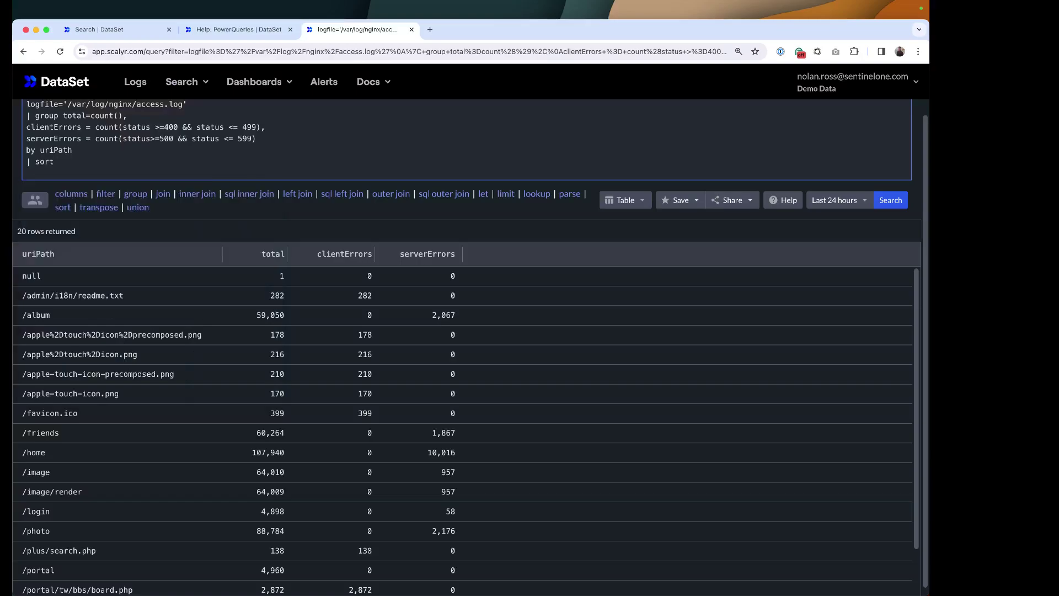
{"action": "type", "text": "-total"}
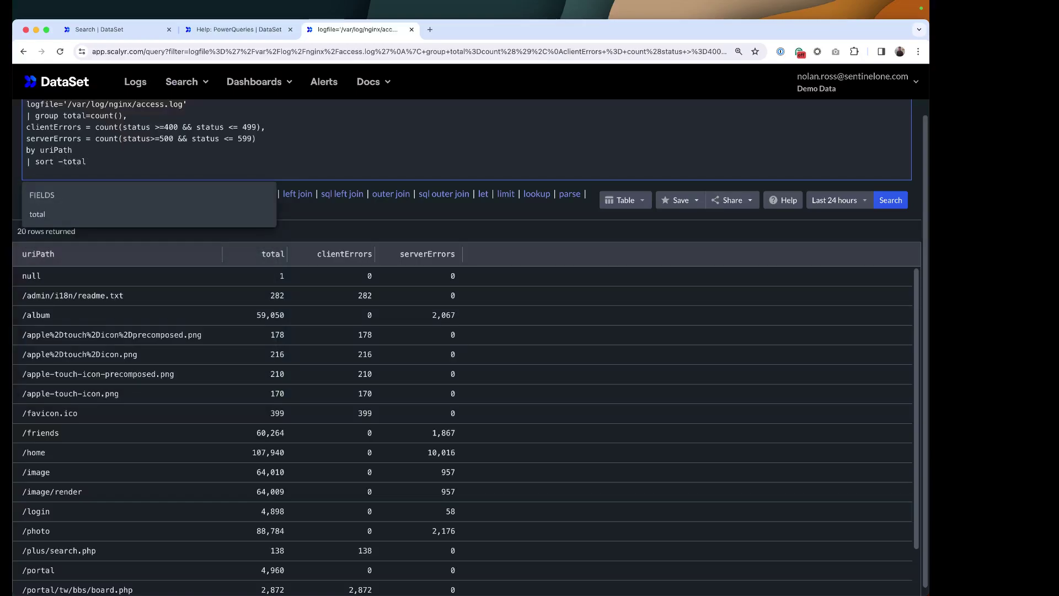
{"action": "key", "text": "Return"}
{"action": "type", "text": "| "}
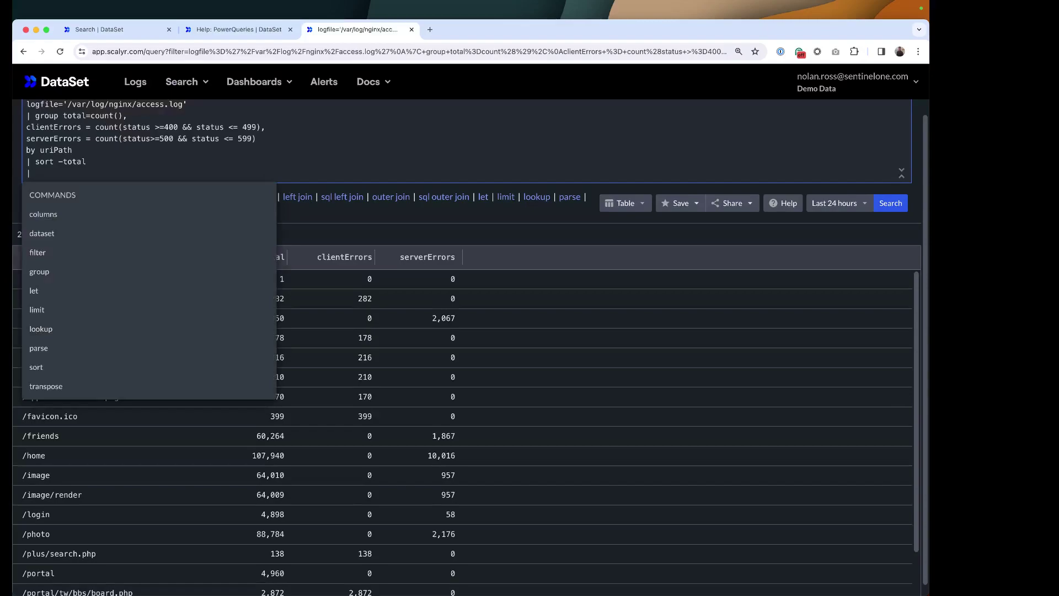
{"action": "type", "text": "limit 10"}
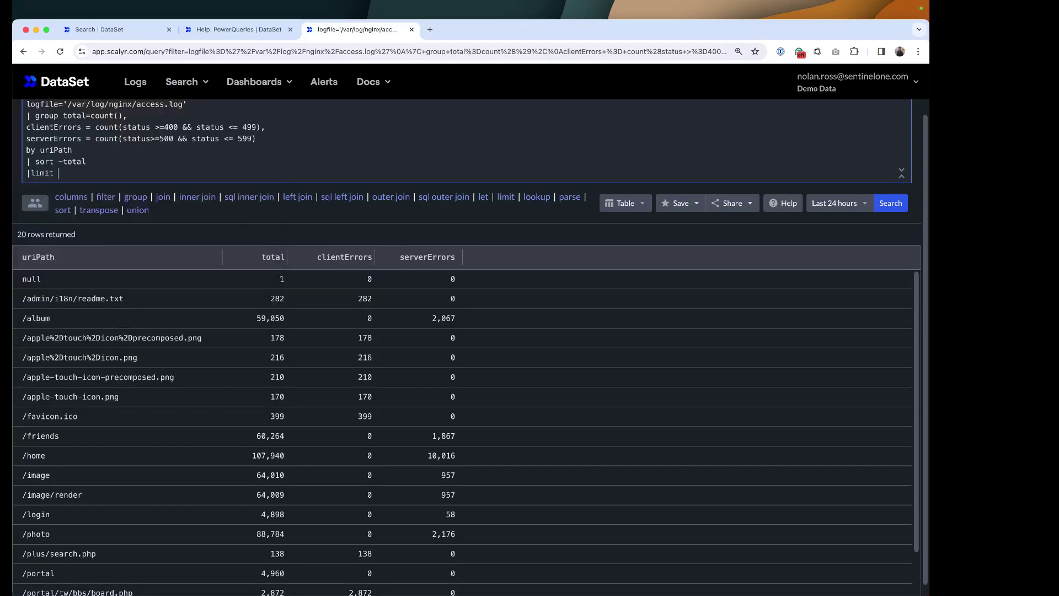
{"action": "left_click", "coordinate": [884, 204]}
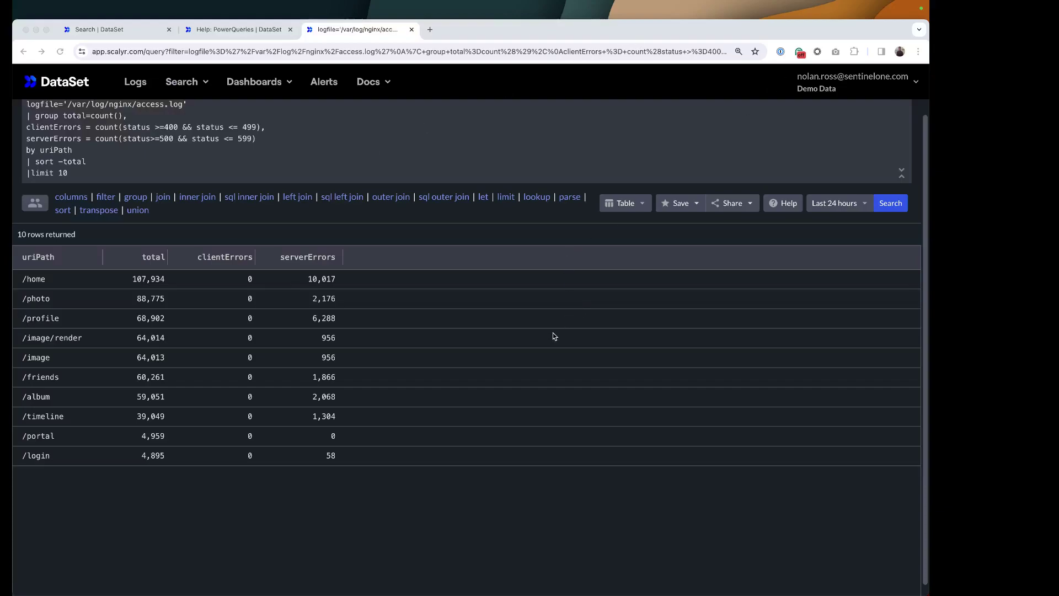
{"action": "scroll", "coordinate": [554, 334], "scroll_direction": "down", "scroll_amount": 1}
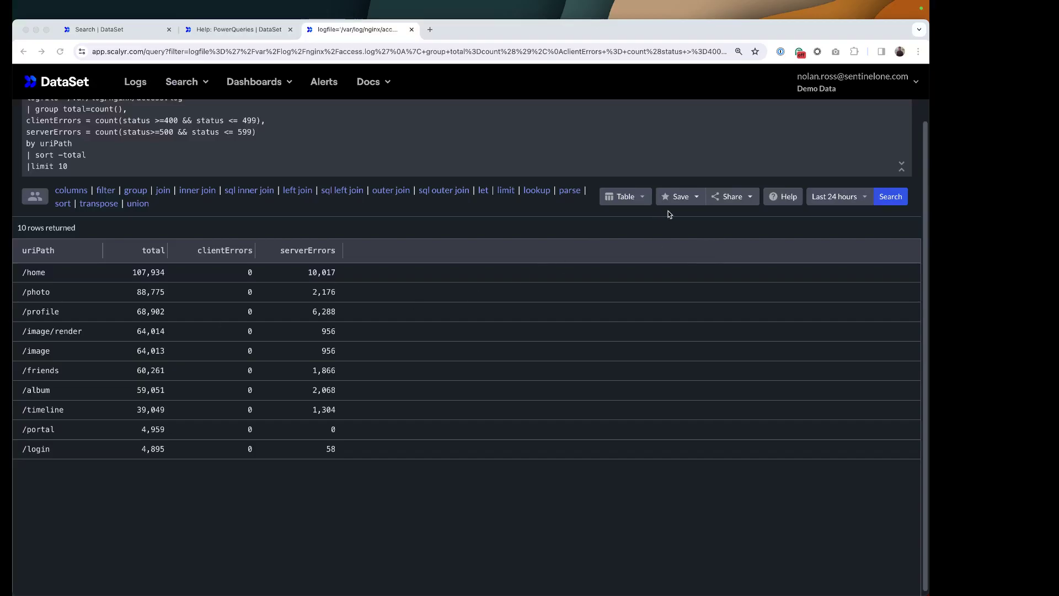
{"action": "left_click", "coordinate": [680, 197]}
{"action": "left_click", "coordinate": [687, 226]}
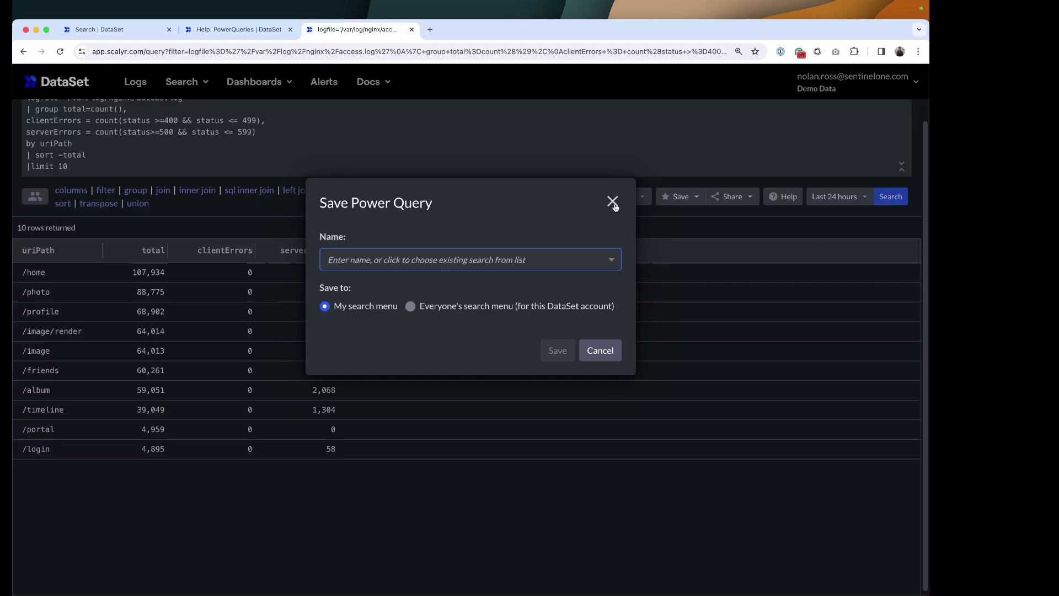
{"action": "left_click", "coordinate": [615, 206]}
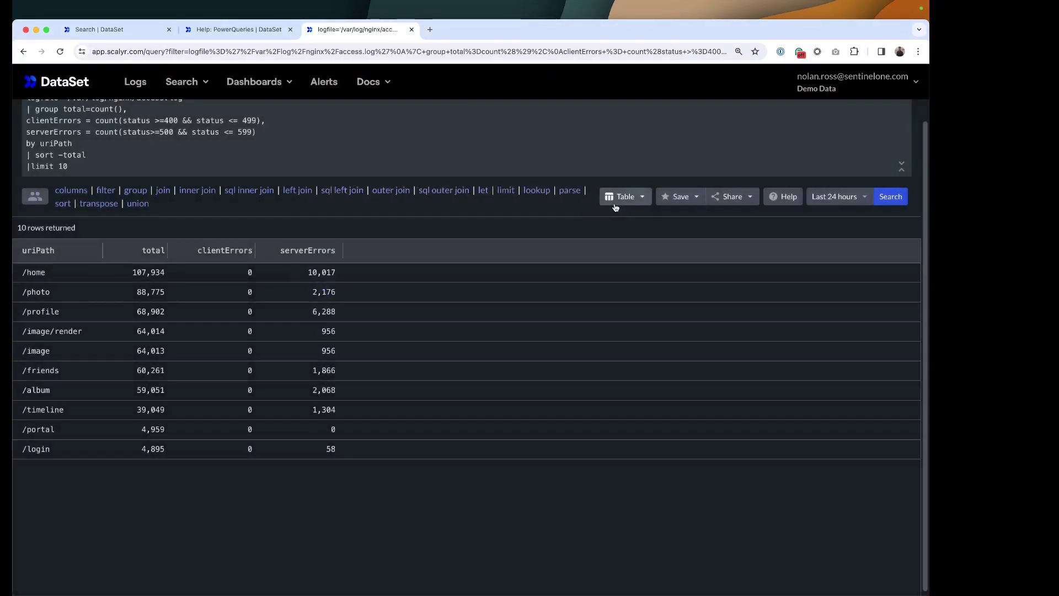
{"action": "left_click", "coordinate": [668, 204]}
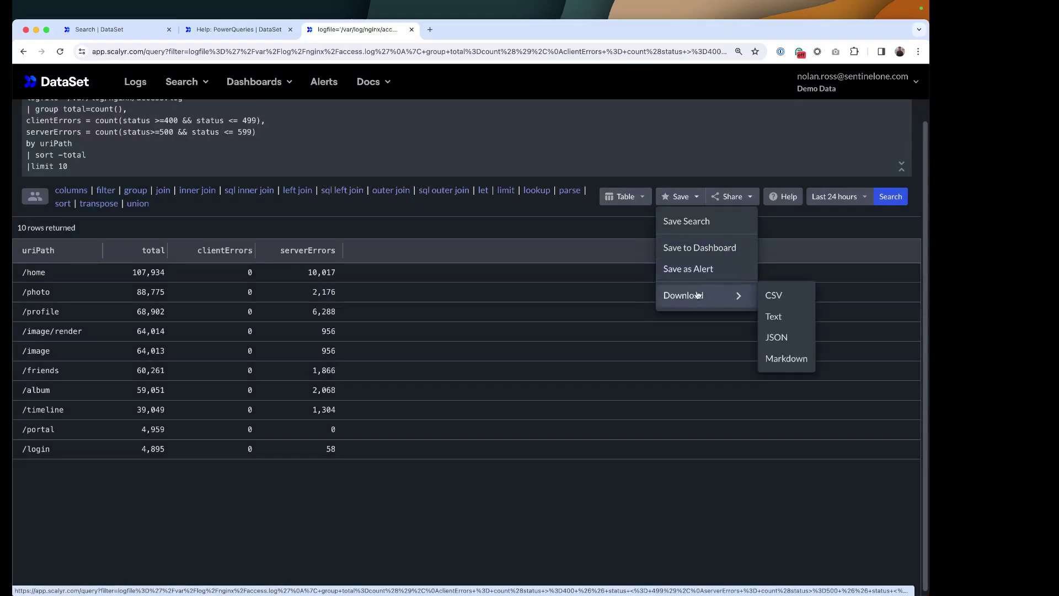
{"action": "left_click", "coordinate": [735, 197]}
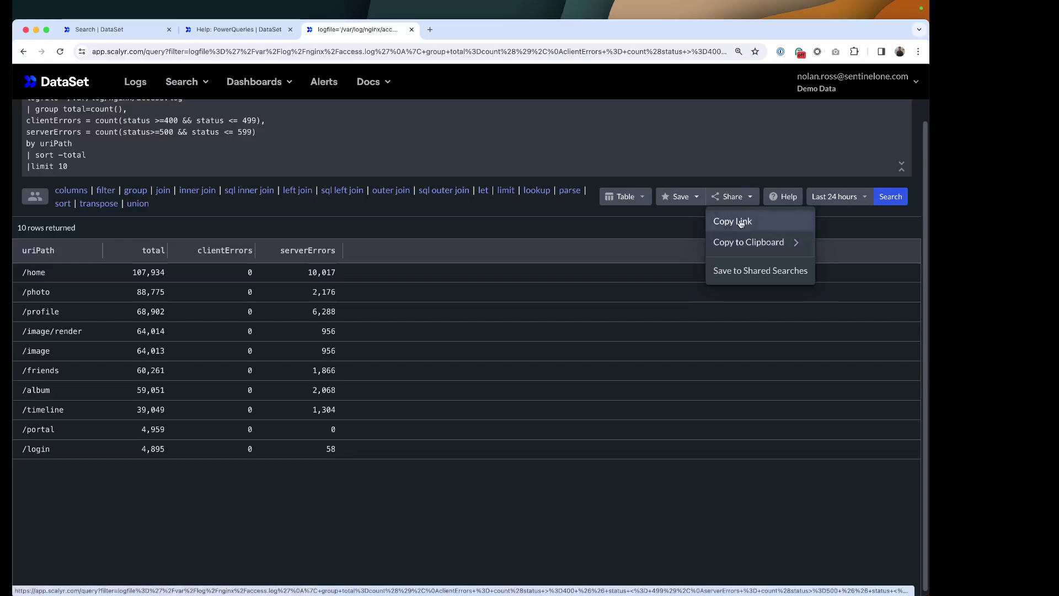
{"action": "scroll", "coordinate": [488, 210], "scroll_direction": "up", "scroll_amount": 1}
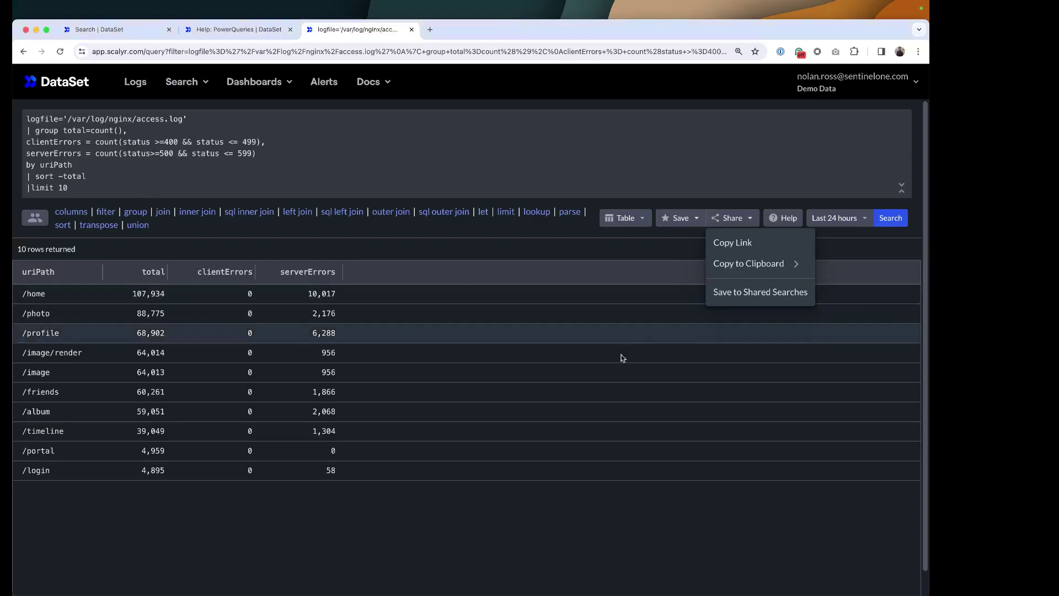
{"action": "left_click", "coordinate": [192, 230]}
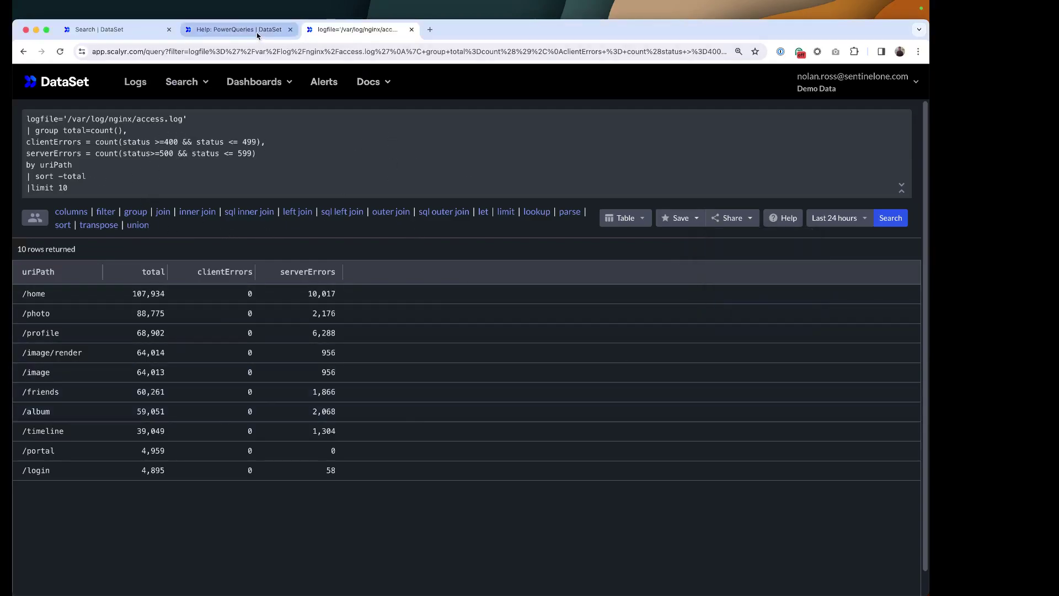
Switch to the PowerQueries help tab and jump to its Group Command section.
{"action": "left_click", "coordinate": [239, 30]}
{"action": "scroll", "coordinate": [329, 407], "scroll_direction": "down", "scroll_amount": 5}
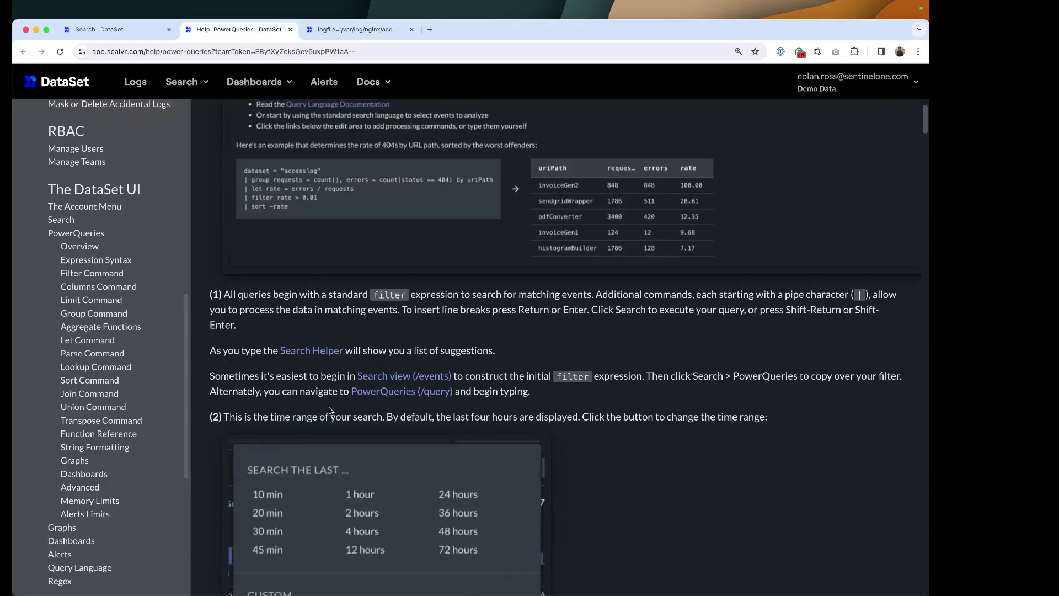
{"action": "left_click", "coordinate": [94, 313]}
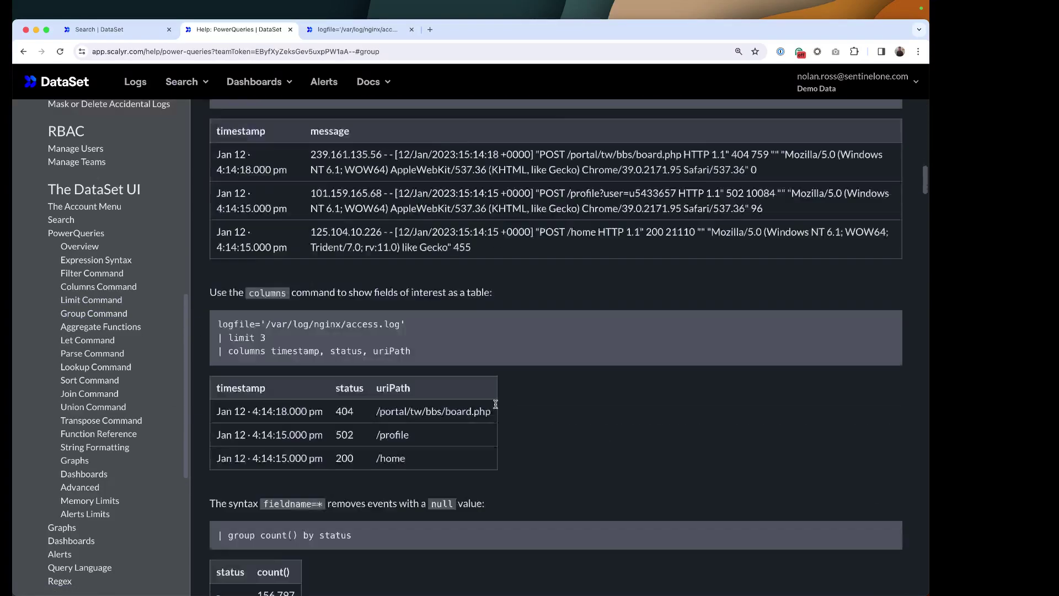